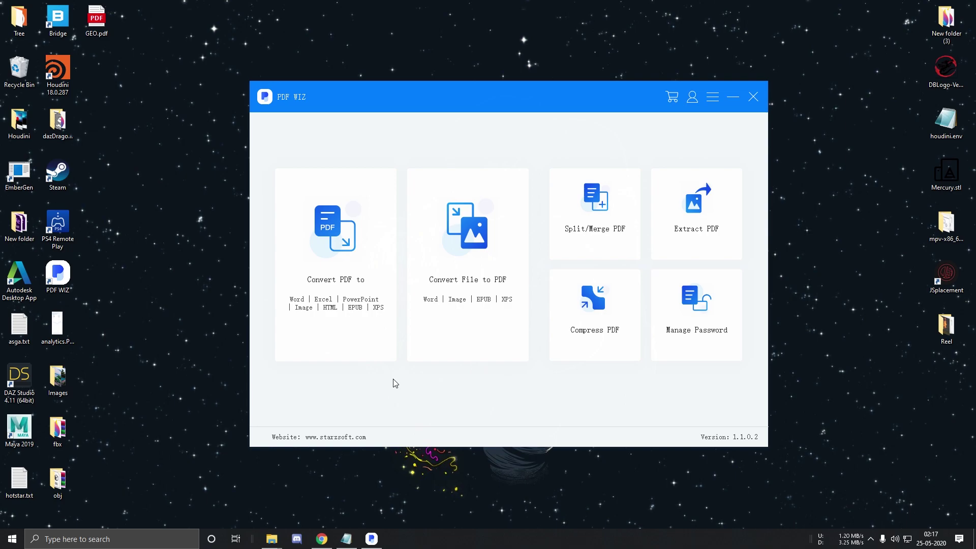
Reveal the home screen's PDF to Word, Excel, PPT, Image, Html, EPUB and XPS options
{"action": "mouse_move", "coordinate": [371, 343]}
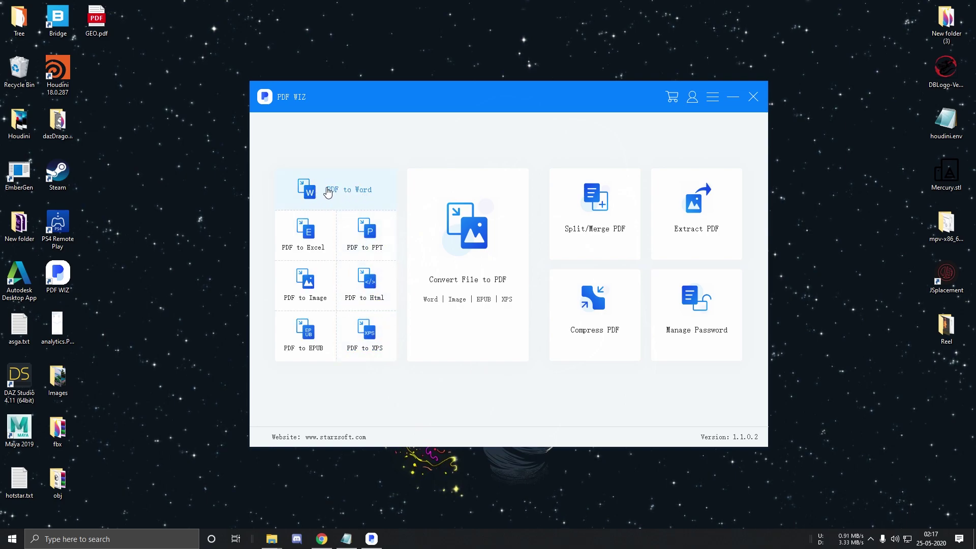
Start a PDF to Word job and queue GEO.pdf from the Desktop in its file list
{"action": "left_click", "coordinate": [329, 192]}
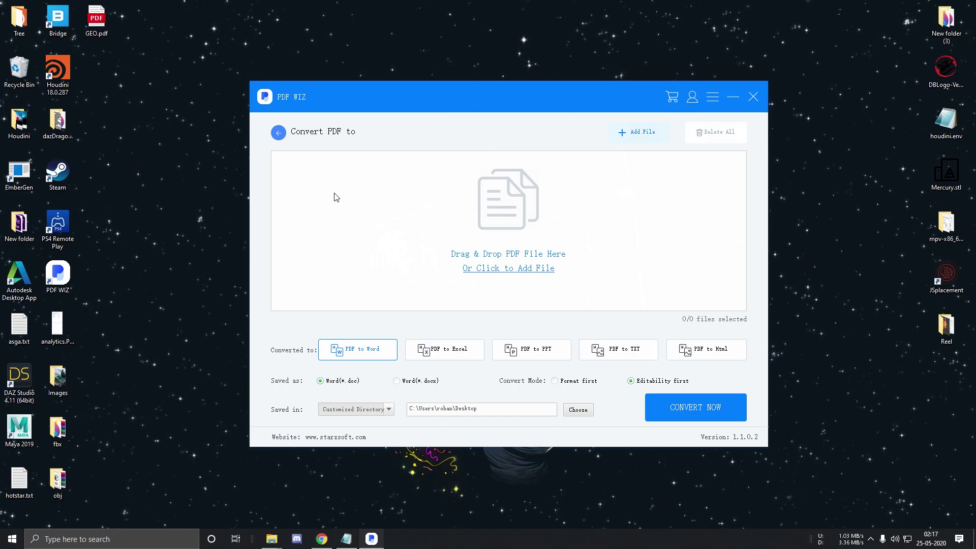
{"action": "left_click_drag", "start_coordinate": [96, 21], "coordinate": [461, 285]}
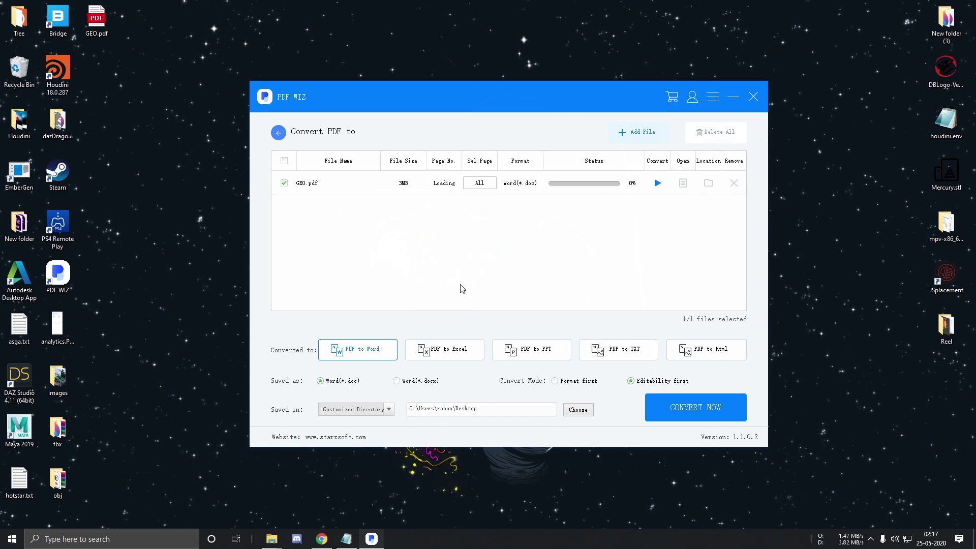
{"action": "left_click", "coordinate": [733, 183]}
{"action": "left_click", "coordinate": [566, 245]}
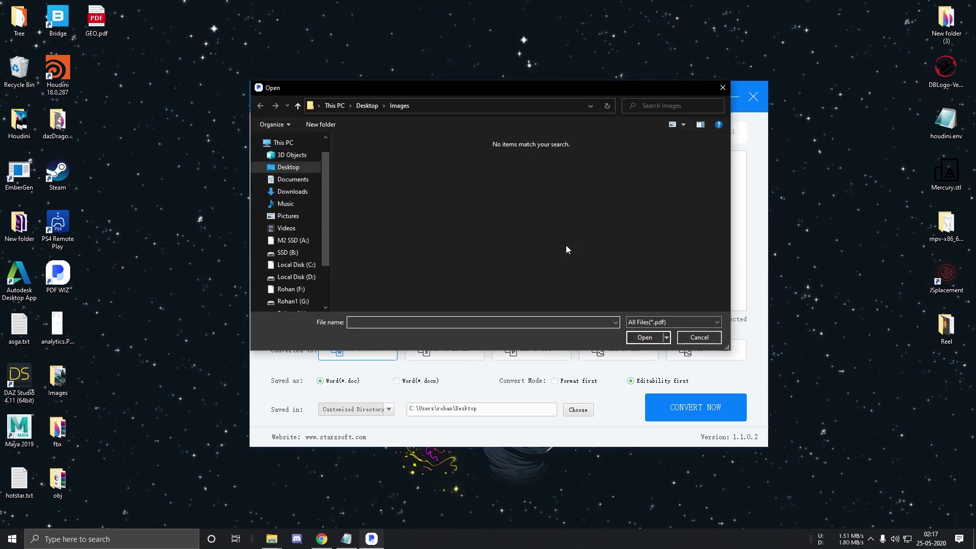
{"action": "left_click", "coordinate": [294, 169]}
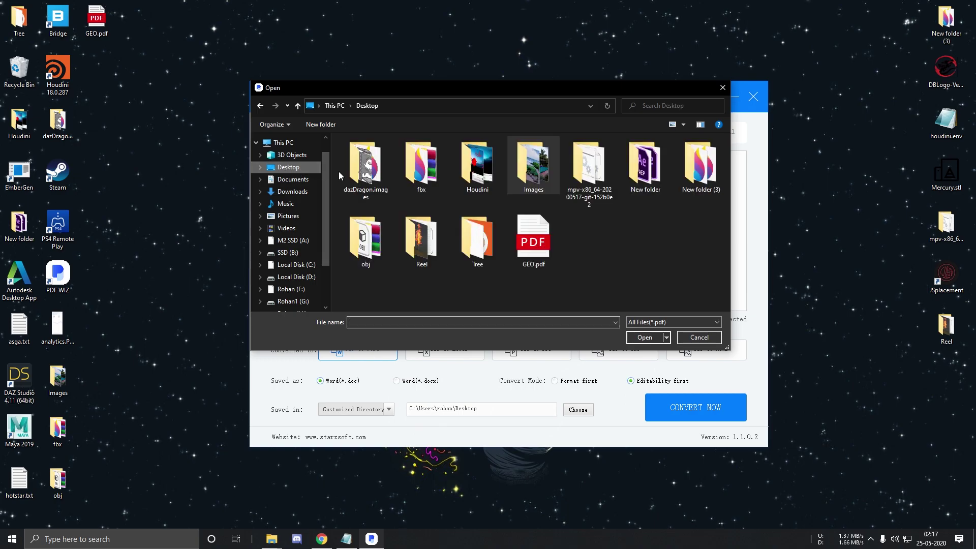
{"action": "double_click", "coordinate": [520, 249]}
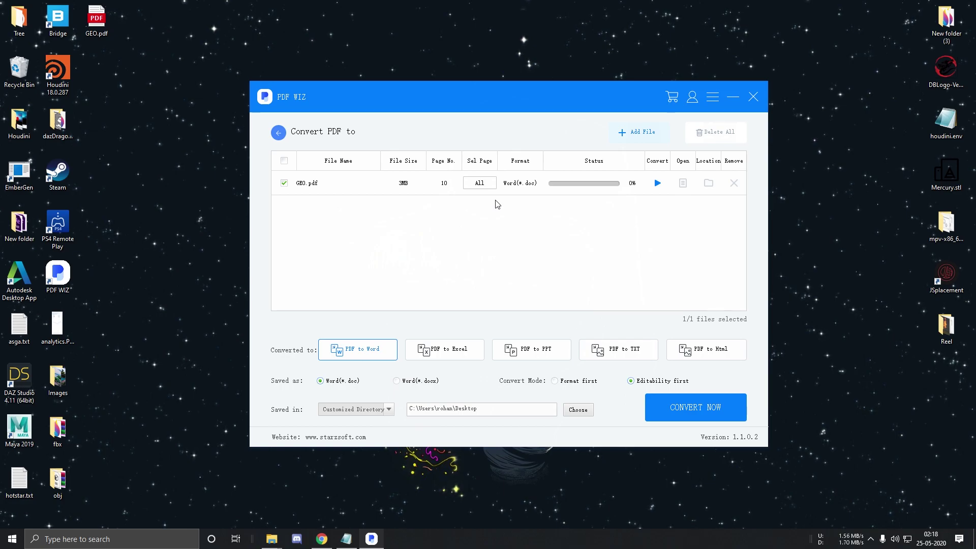
Set GEO.pdf to convert pages 1-10 to Word with Word(*.docx) output
{"action": "left_click", "coordinate": [485, 186]}
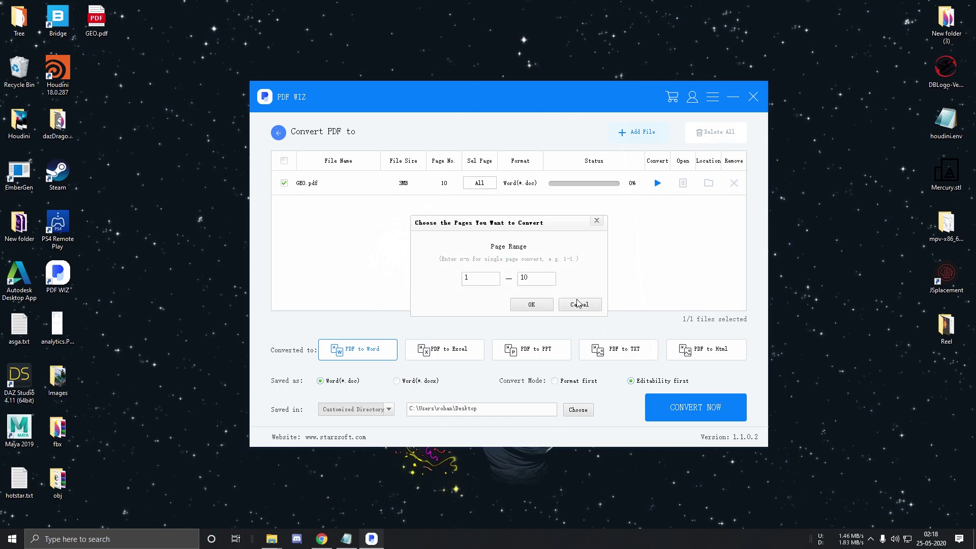
{"action": "left_click", "coordinate": [548, 306]}
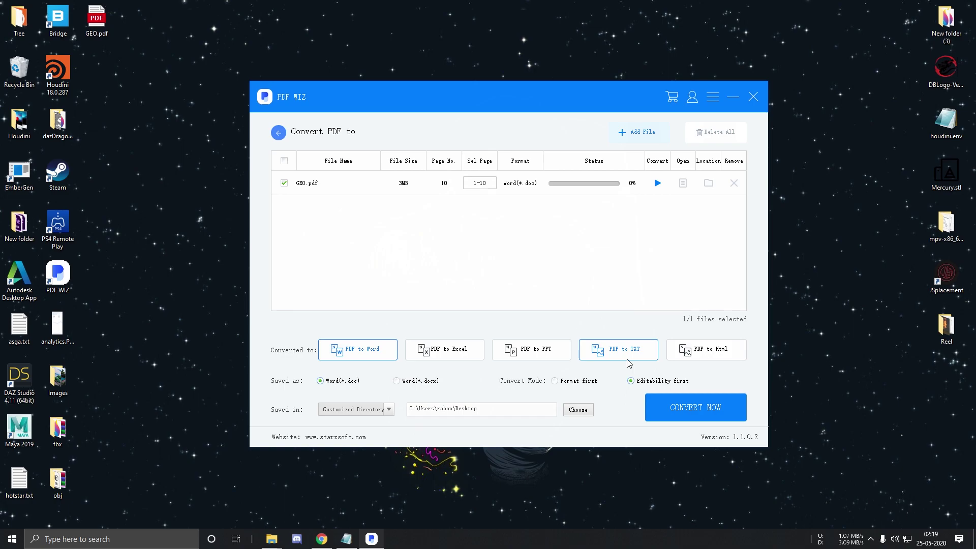
{"action": "left_click", "coordinate": [538, 358]}
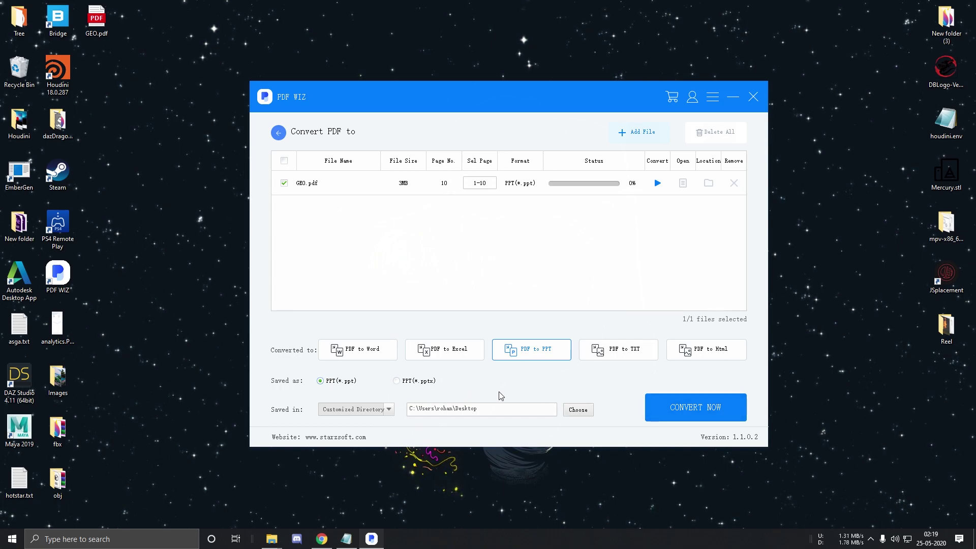
{"action": "left_click", "coordinate": [349, 356]}
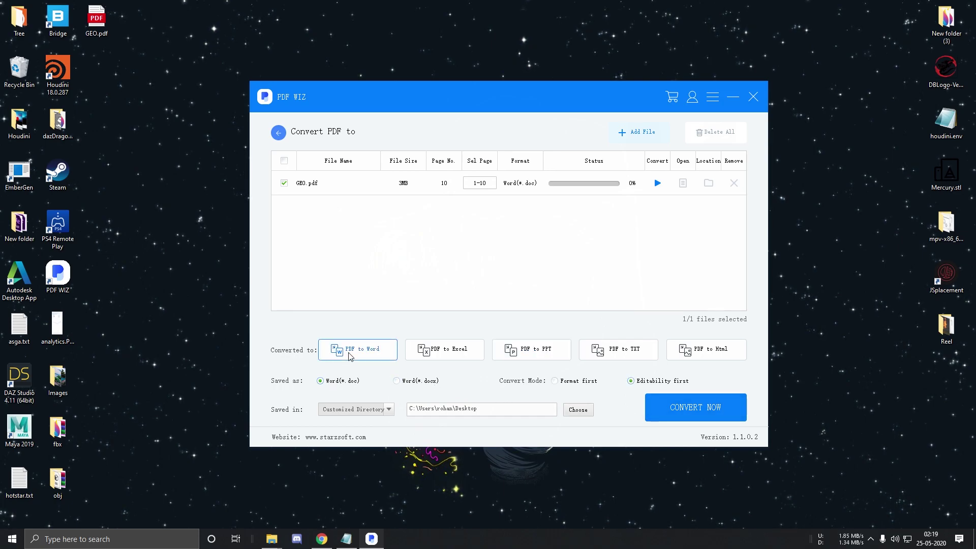
{"action": "left_click", "coordinate": [422, 384]}
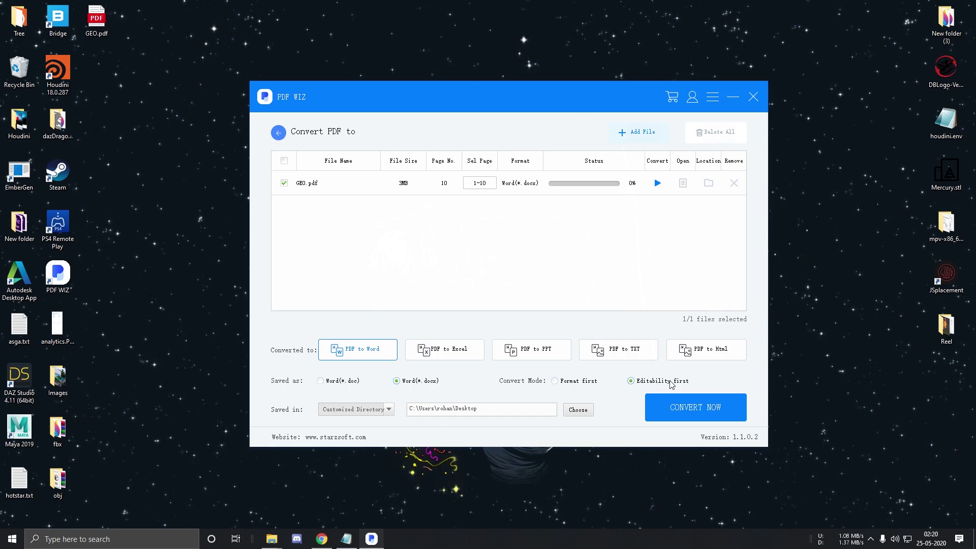
Keep the Customized Directory output, run the conversion, and select the new GEO.docx
{"action": "left_click", "coordinate": [375, 409]}
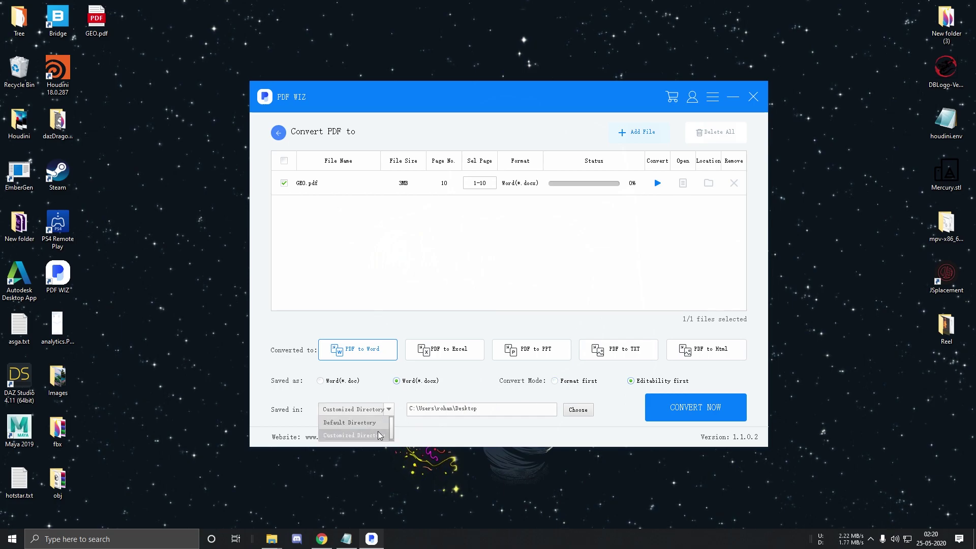
{"action": "left_click", "coordinate": [623, 425]}
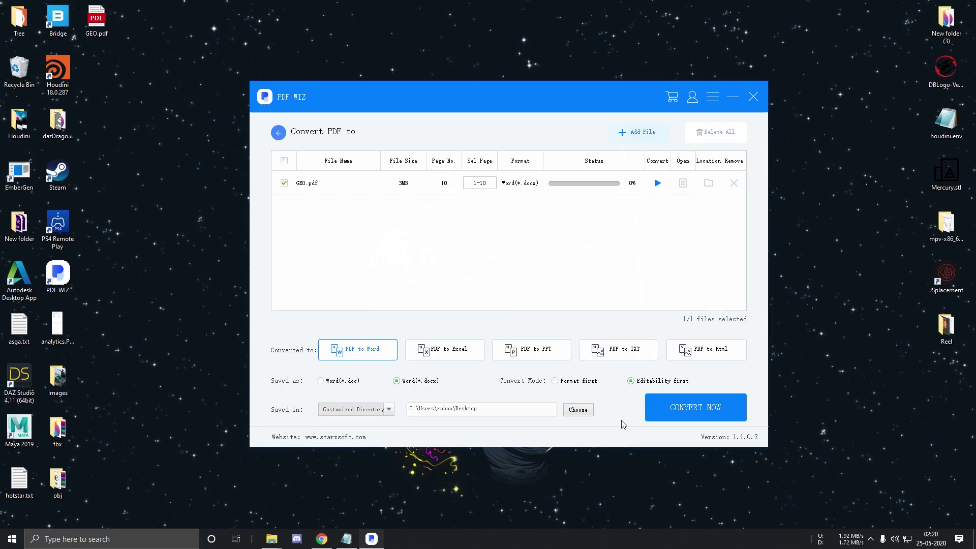
{"action": "left_click", "coordinate": [694, 412]}
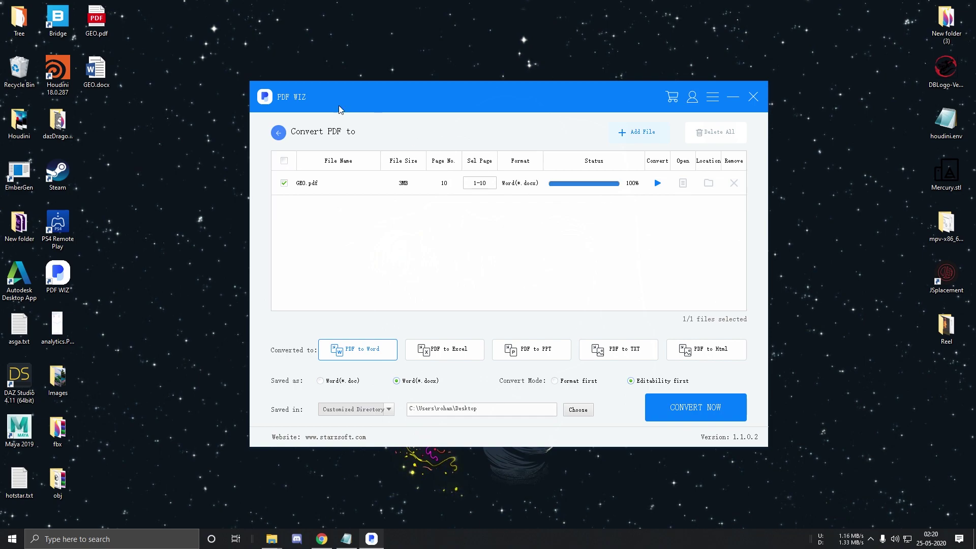
{"action": "left_click_drag", "start_coordinate": [130, 100], "coordinate": [92, 72]}
{"action": "double_click", "coordinate": [92, 72]}
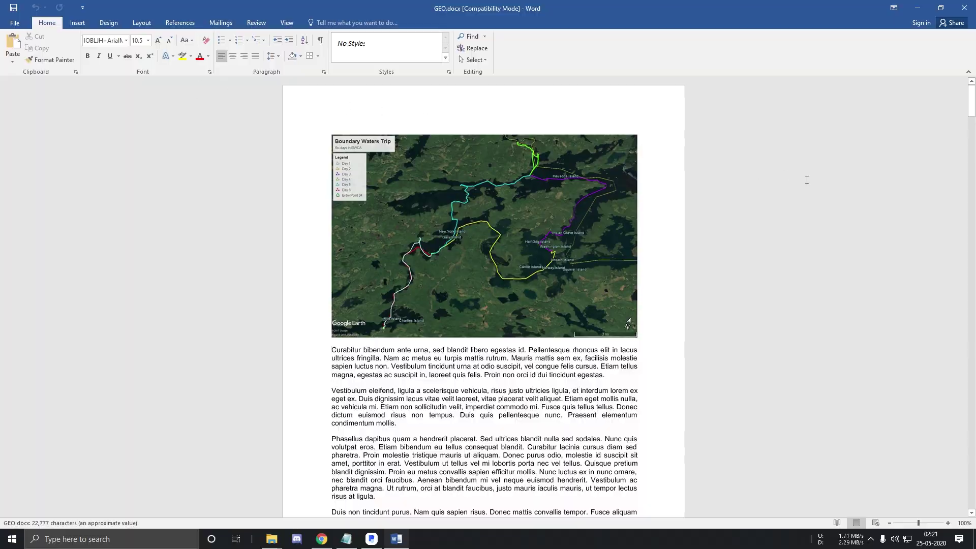
{"action": "left_click_drag", "start_coordinate": [972, 122], "coordinate": [971, 163]}
{"action": "left_click", "coordinate": [964, 8]}
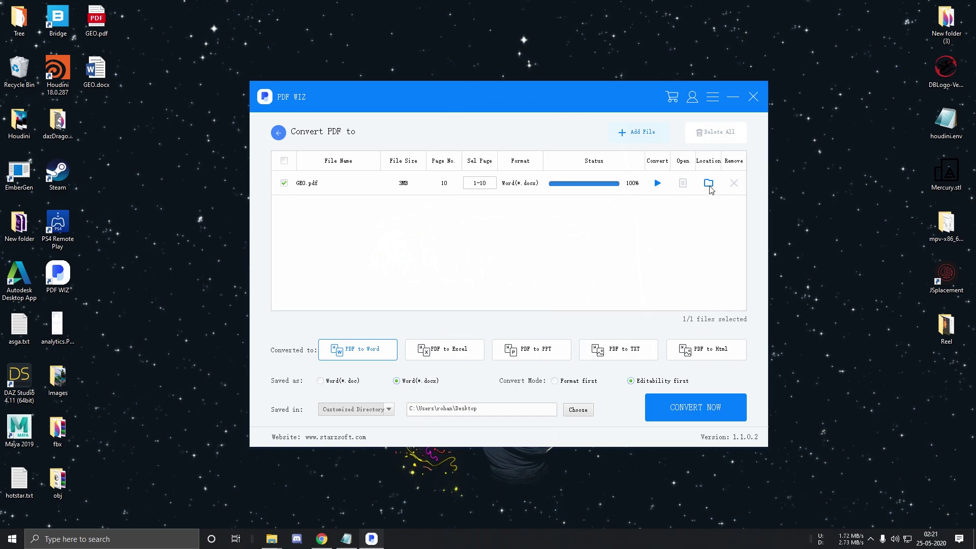
Visit the PDF to Image page, then show the home screen's Word, Image, EPUB and XPS to PDF options
{"action": "left_click", "coordinate": [278, 135]}
{"action": "mouse_move", "coordinate": [303, 330]}
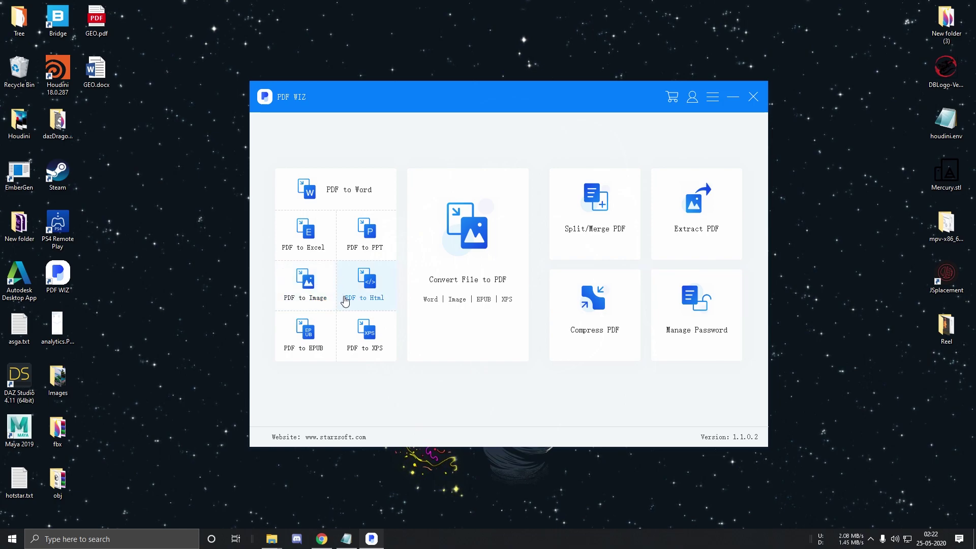
{"action": "left_click", "coordinate": [319, 293]}
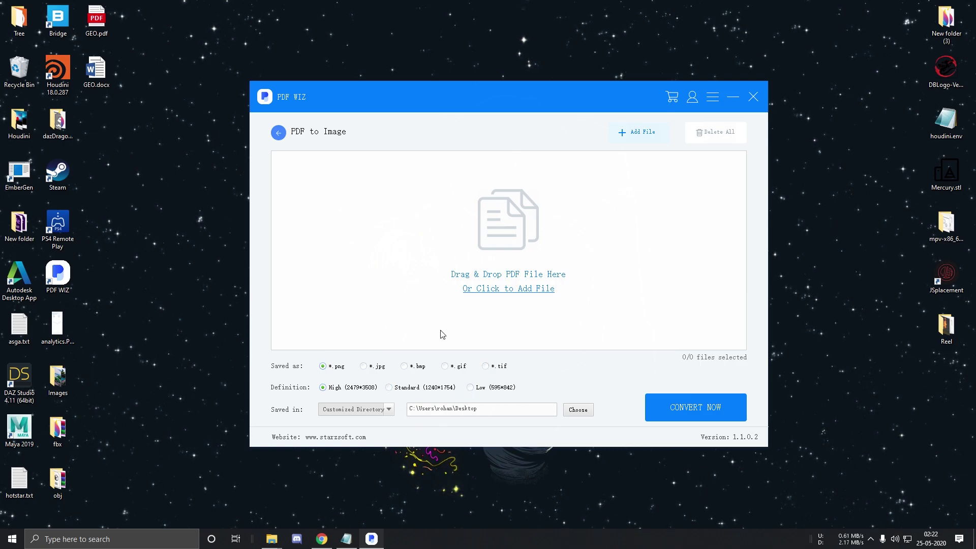
{"action": "left_click", "coordinate": [279, 135]}
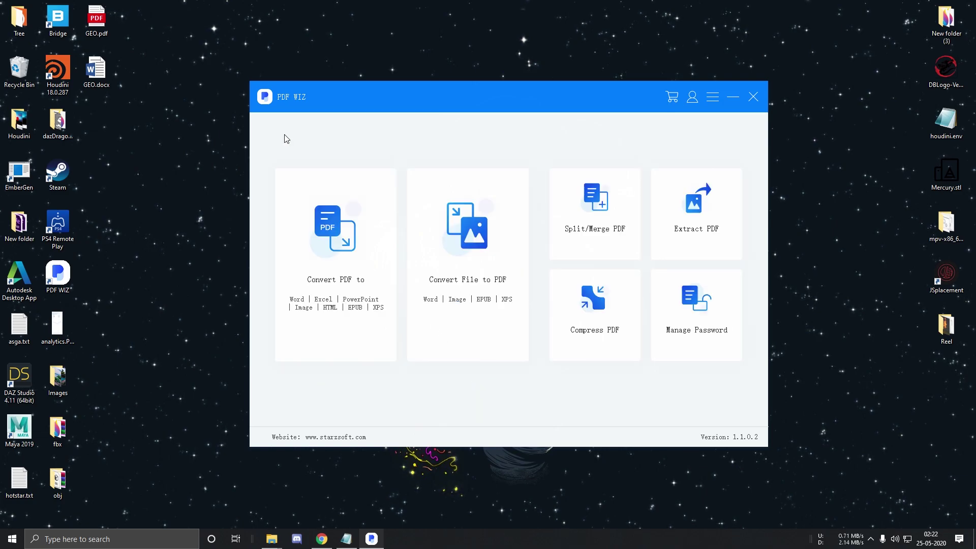
{"action": "mouse_move", "coordinate": [487, 346]}
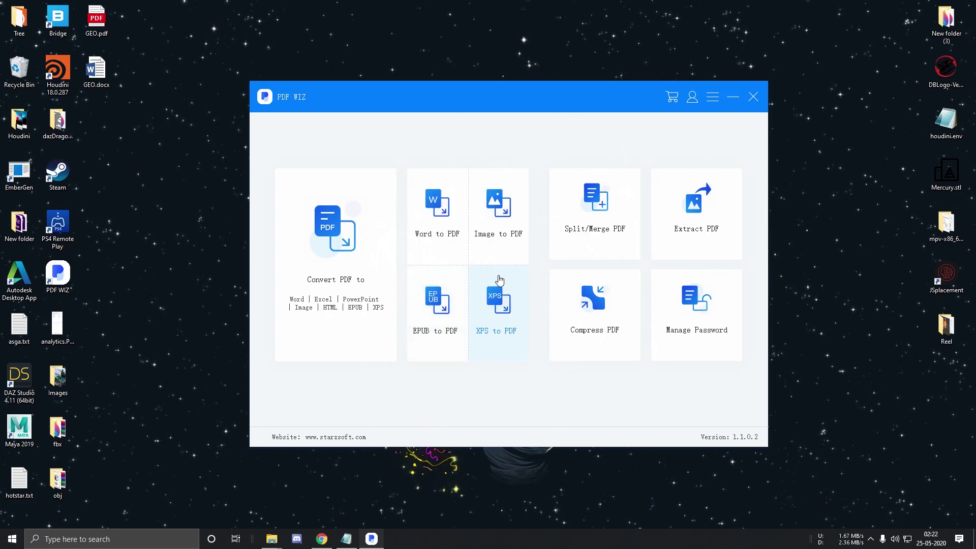
Add all six photos from the Images folder to the Image to PDF list
{"action": "left_click", "coordinate": [508, 236]}
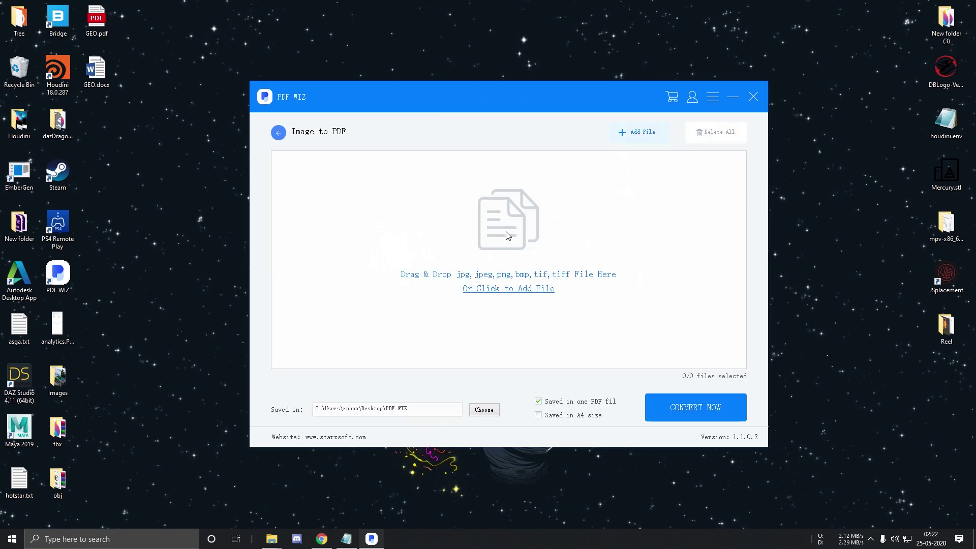
{"action": "left_click", "coordinate": [501, 245]}
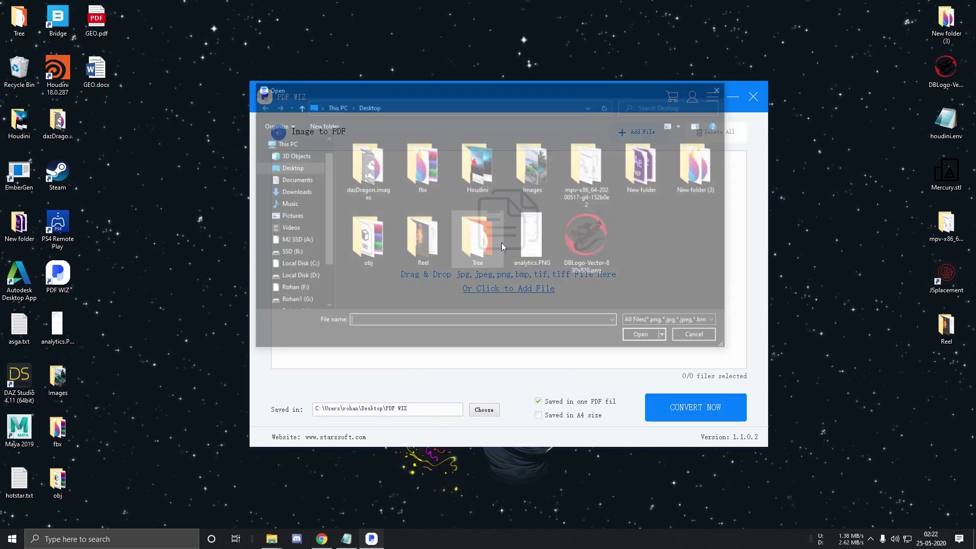
{"action": "double_click", "coordinate": [525, 199]}
{"action": "left_click_drag", "start_coordinate": [686, 247], "coordinate": [378, 169]}
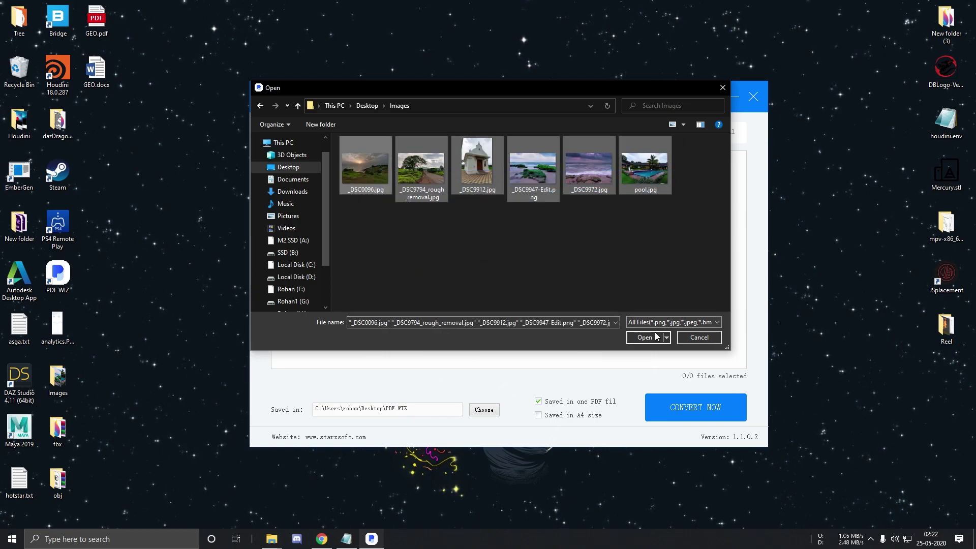
{"action": "left_click", "coordinate": [644, 338]}
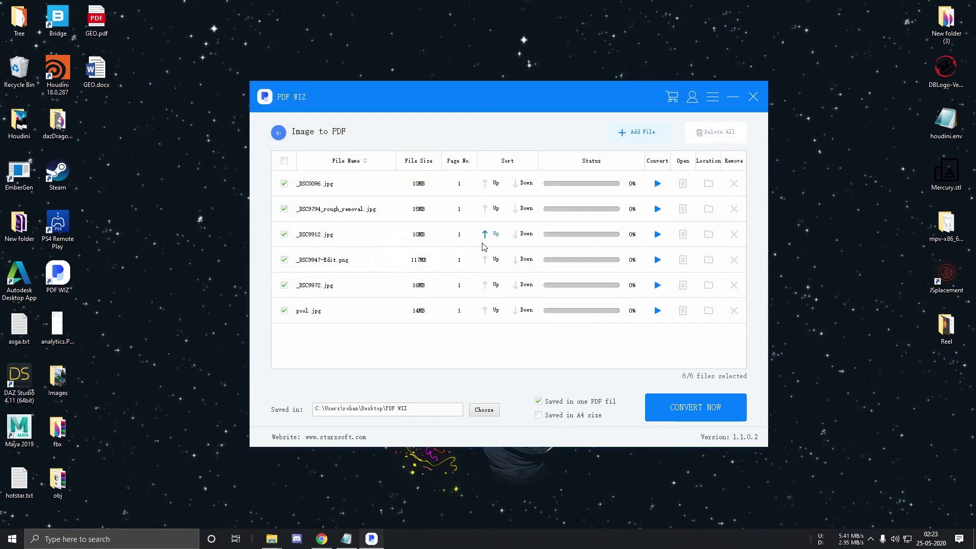
Reorder the photos with _DSC9912.jpg first and convert them, saved in one PDF
{"action": "left_click", "coordinate": [486, 237]}
{"action": "left_click", "coordinate": [486, 211]}
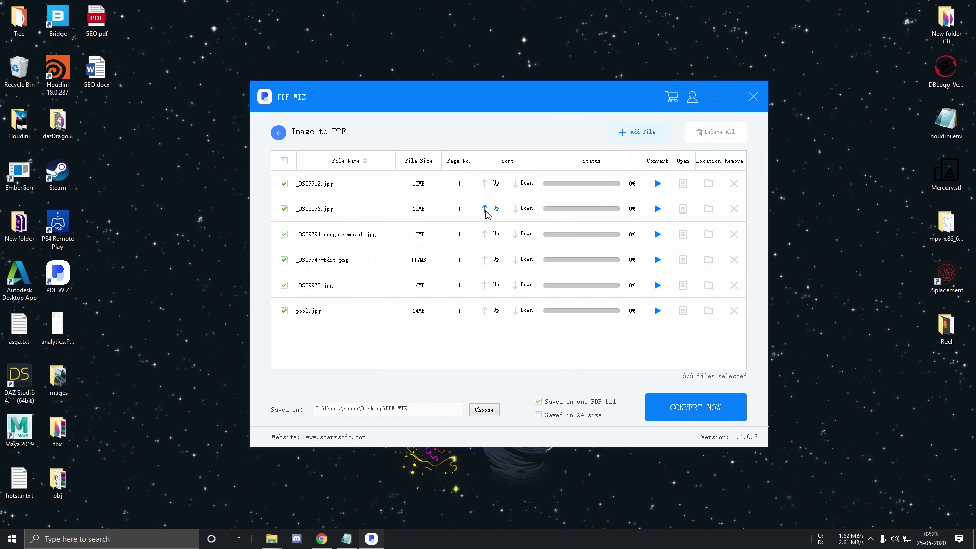
{"action": "left_click", "coordinate": [487, 260]}
{"action": "left_click", "coordinate": [486, 287]}
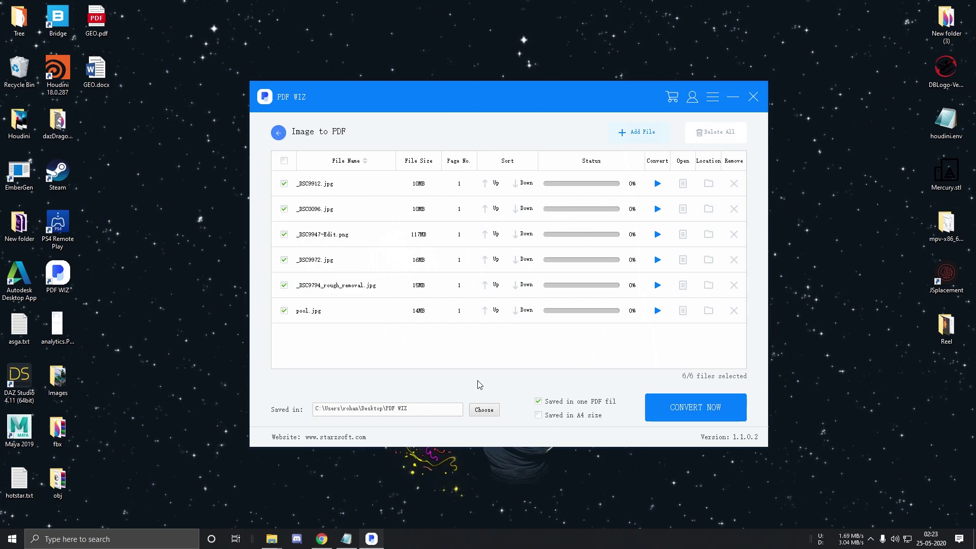
{"action": "left_click", "coordinate": [538, 402]}
{"action": "left_click", "coordinate": [539, 402]}
{"action": "left_click", "coordinate": [717, 411]}
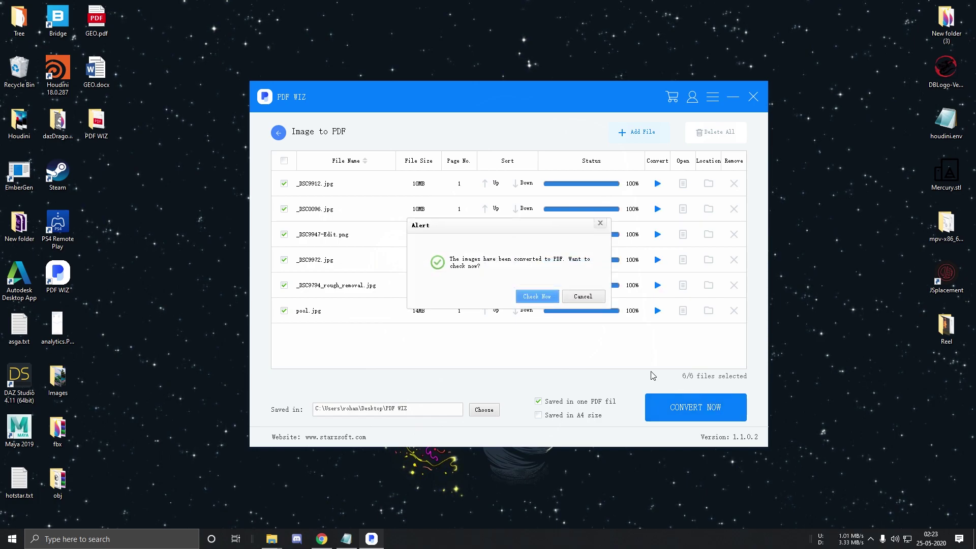
{"action": "left_click", "coordinate": [547, 297]}
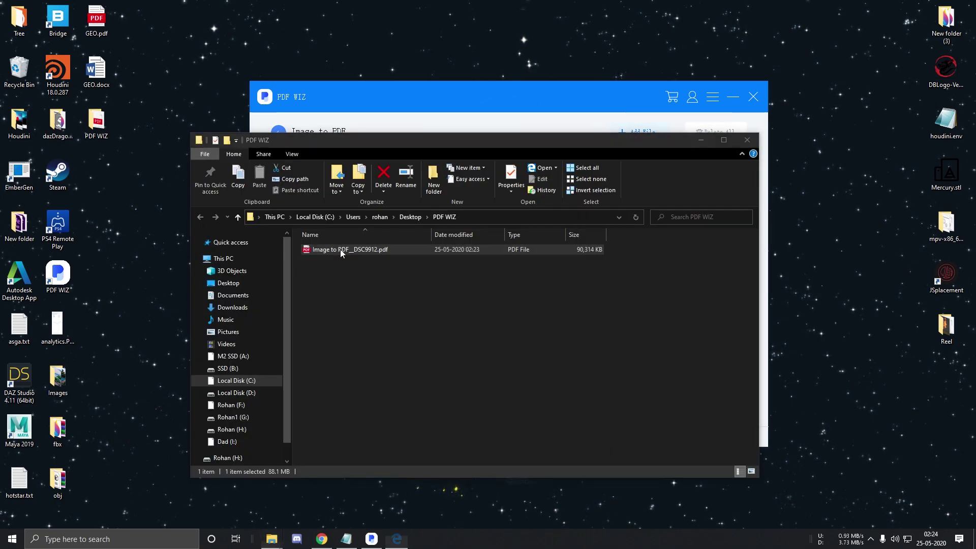
{"action": "double_click", "coordinate": [340, 250]}
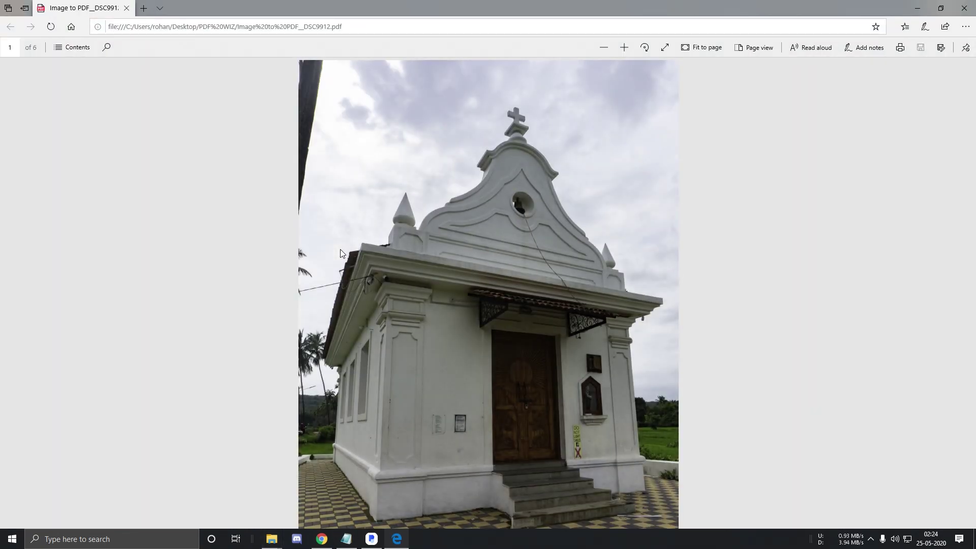
{"action": "scroll", "coordinate": [561, 375], "scroll_direction": "down", "scroll_amount": 10}
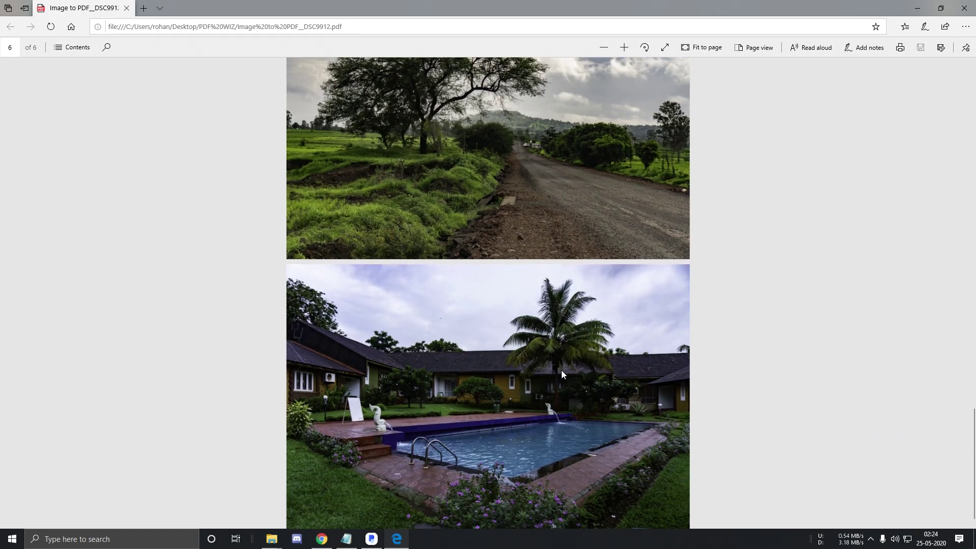
{"action": "left_click", "coordinate": [964, 8]}
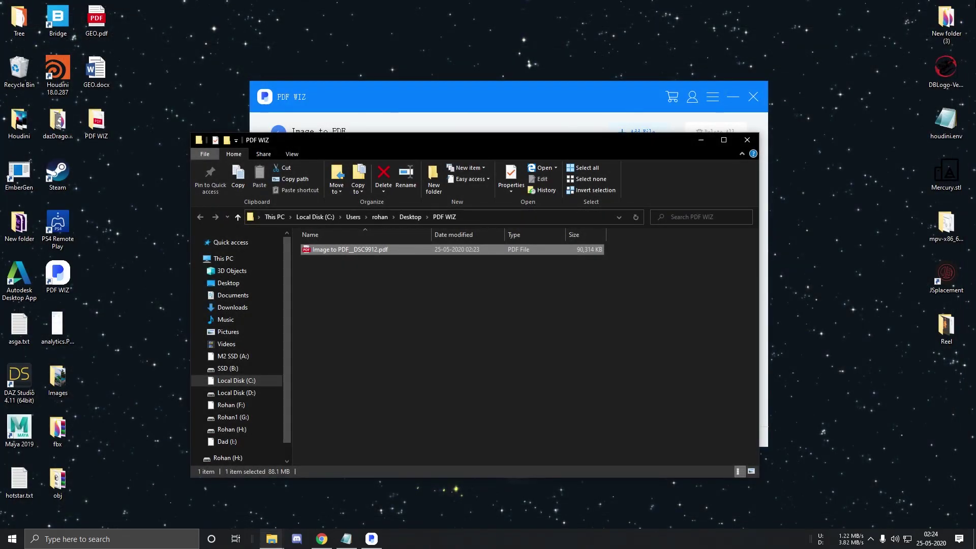
Bring PDF WIZ forward and go back to the home screen showing Split/Merge PDF
{"action": "left_click", "coordinate": [562, 148]}
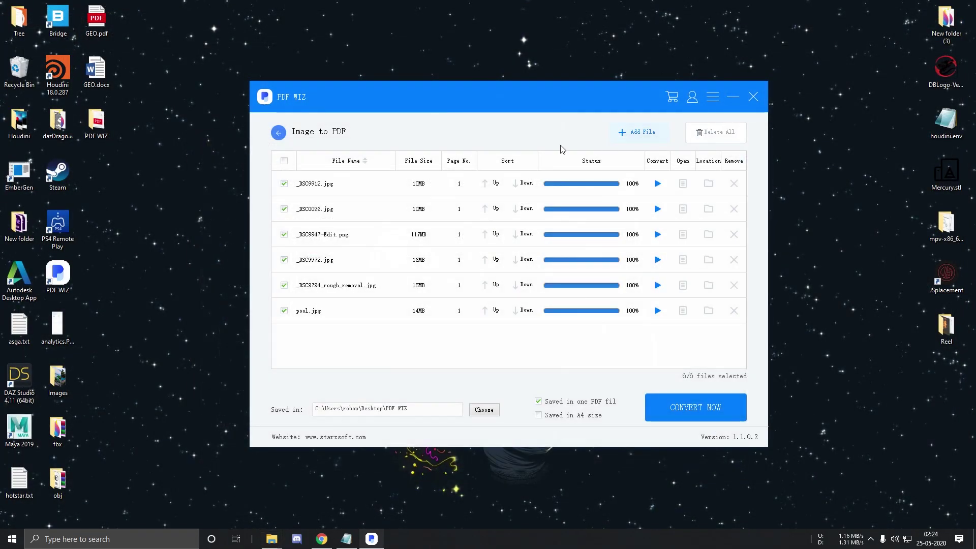
{"action": "left_click", "coordinate": [286, 137]}
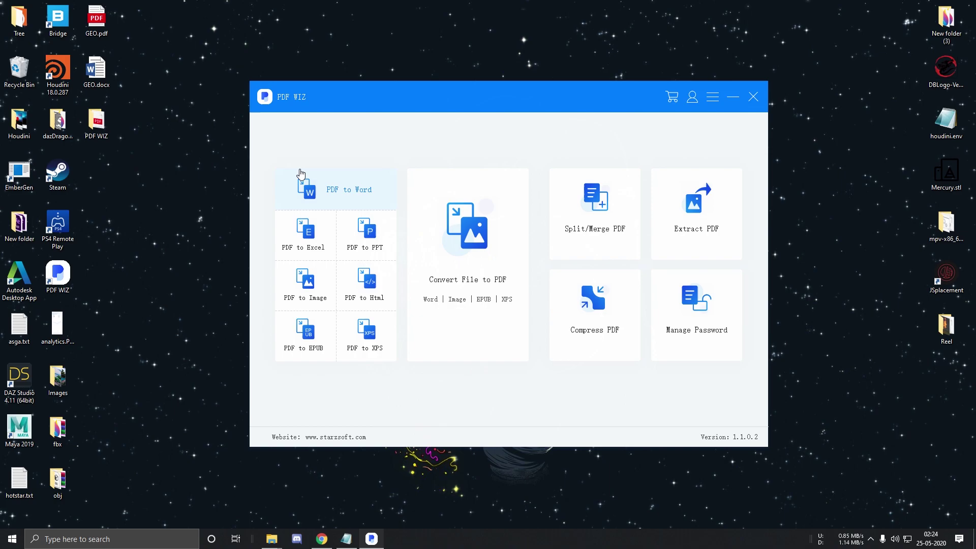
{"action": "mouse_move", "coordinate": [466, 344]}
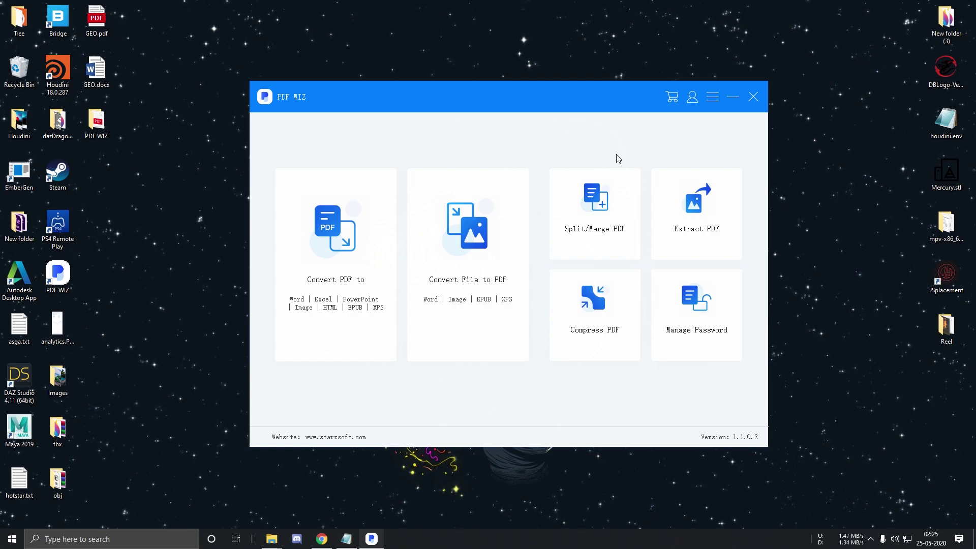
Open the Split PDF tool with GEO.pdf added to its list
{"action": "mouse_move", "coordinate": [615, 218]}
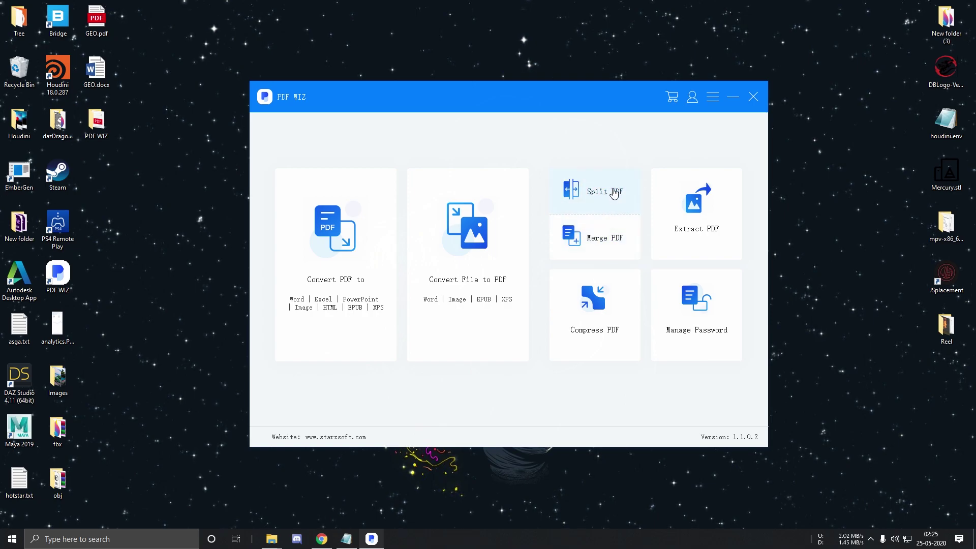
{"action": "left_click", "coordinate": [616, 191]}
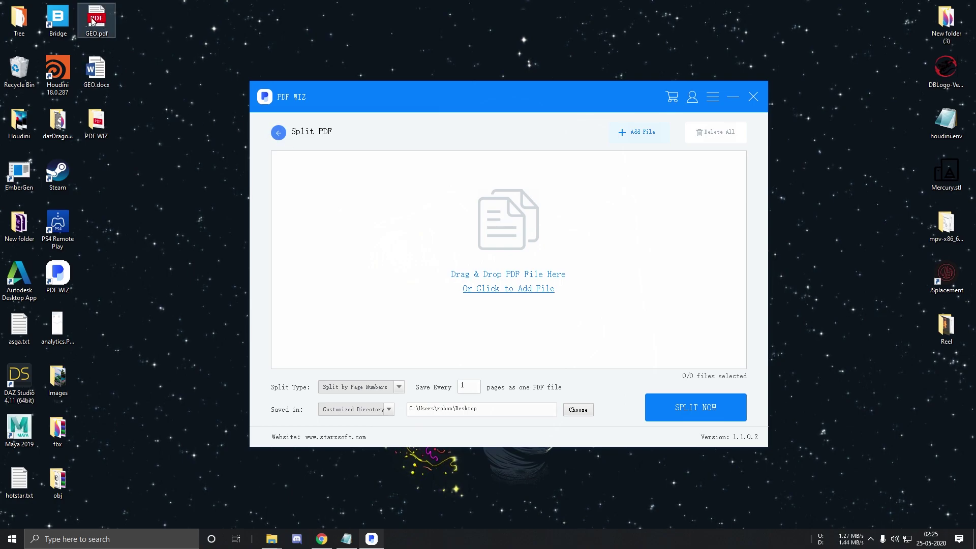
{"action": "left_click_drag", "start_coordinate": [102, 23], "coordinate": [409, 254]}
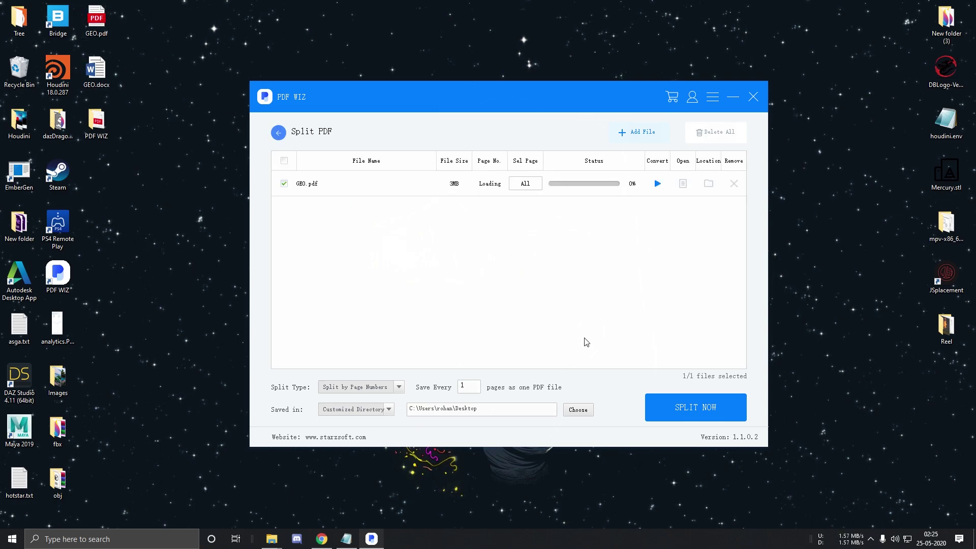
Split by page numbers saving every 2 pages, then open the resulting GEO folder
{"action": "left_click", "coordinate": [363, 387]}
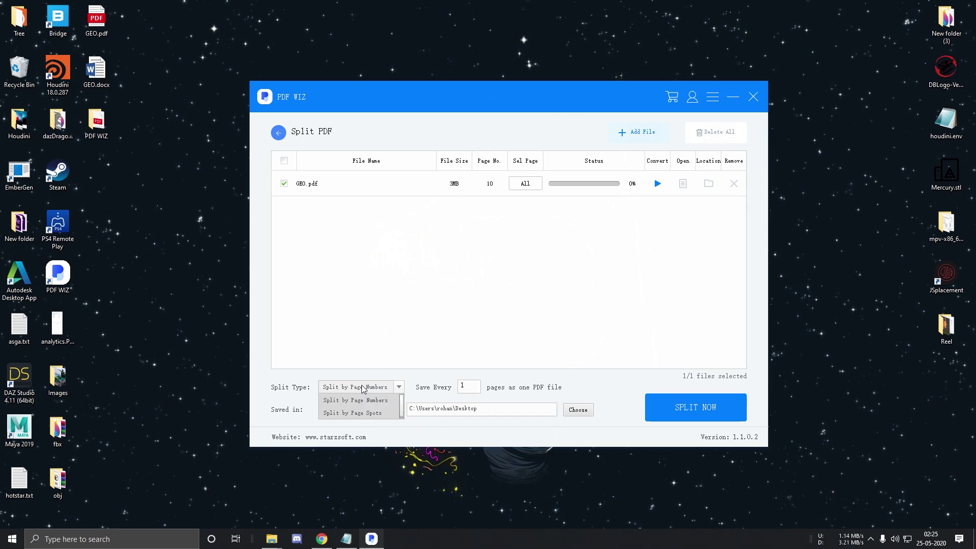
{"action": "left_click", "coordinate": [362, 400]}
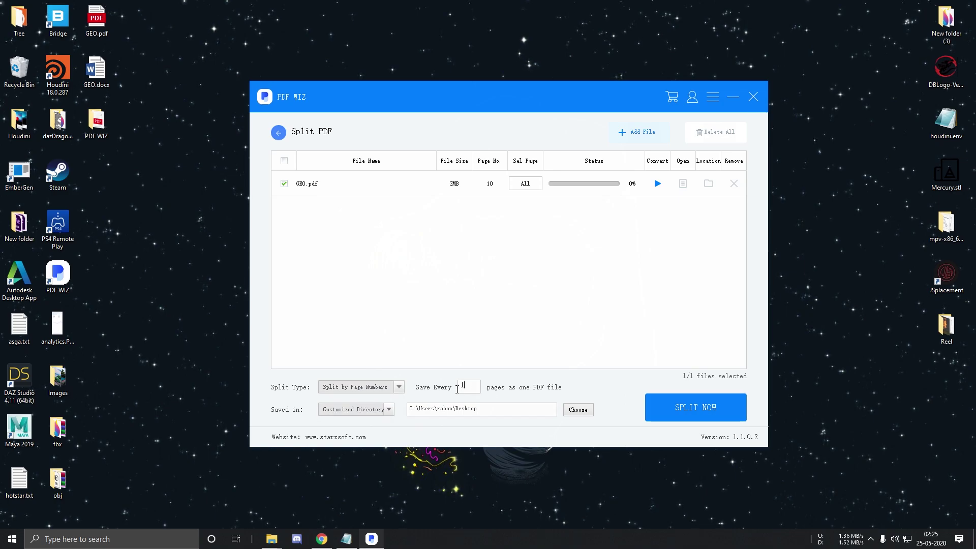
{"action": "key", "text": "BackSpace"}
{"action": "type", "text": "2"}
{"action": "left_click", "coordinate": [704, 411]}
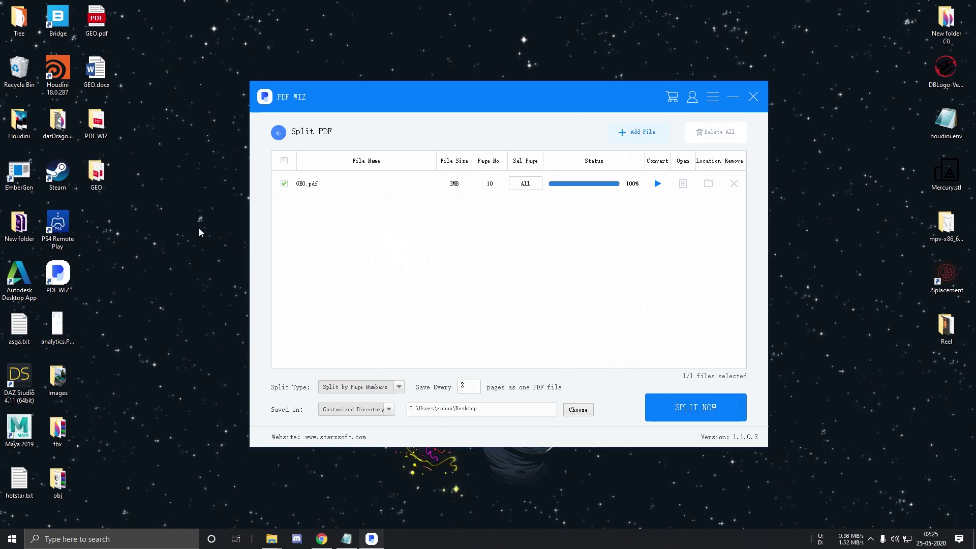
{"action": "double_click", "coordinate": [94, 179]}
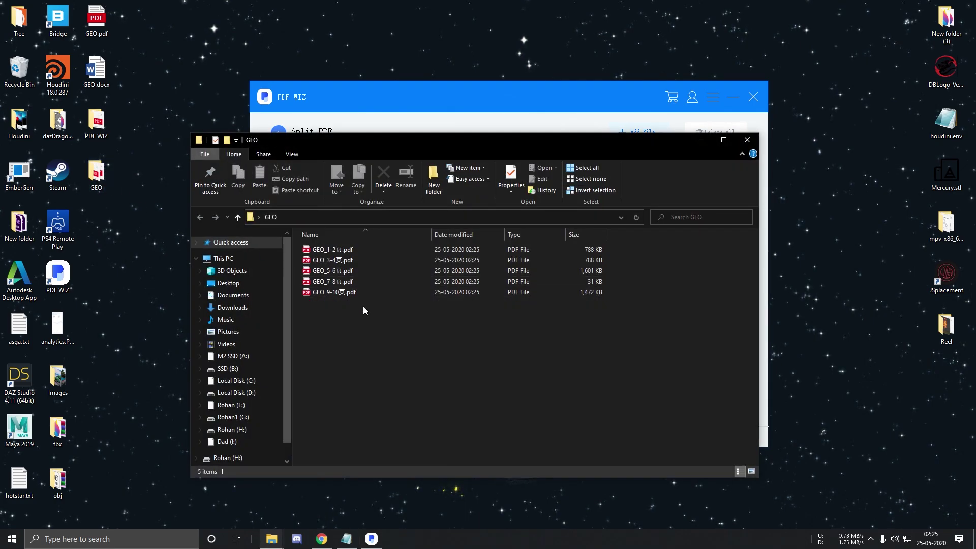
{"action": "left_click_drag", "start_coordinate": [340, 271], "coordinate": [365, 249]}
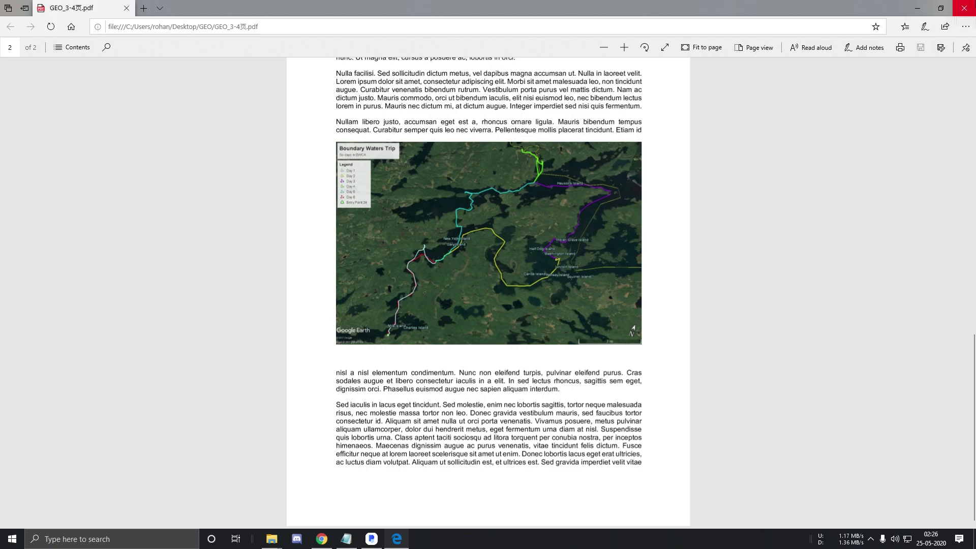
Re-split GEO.pdf by page spots 2,5,7,10 and open the resulting GEO(1) folder
{"action": "left_click", "coordinate": [963, 8]}
{"action": "left_click", "coordinate": [770, 287]}
{"action": "left_click", "coordinate": [379, 394]}
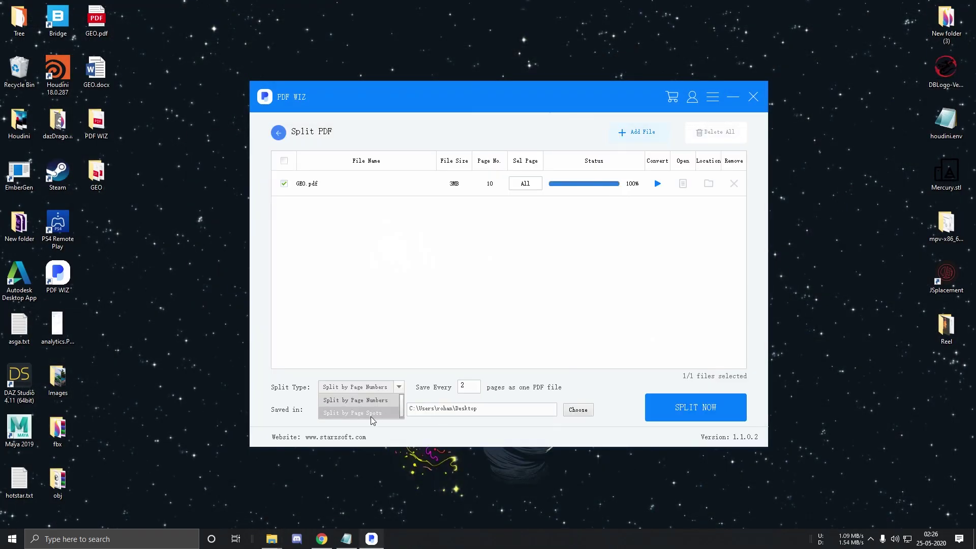
{"action": "left_click", "coordinate": [371, 417]}
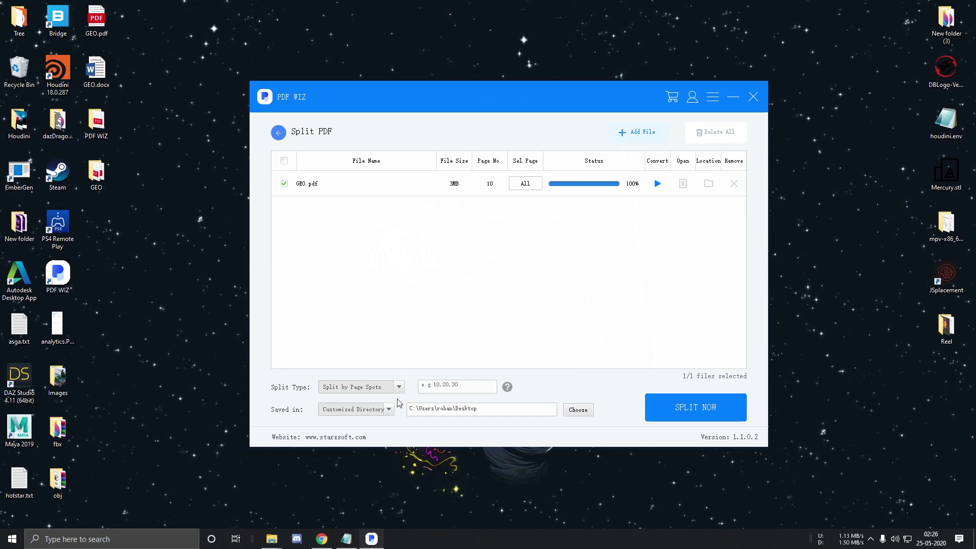
{"action": "left_click", "coordinate": [454, 385]}
{"action": "type", "text": "2,5,7,10"}
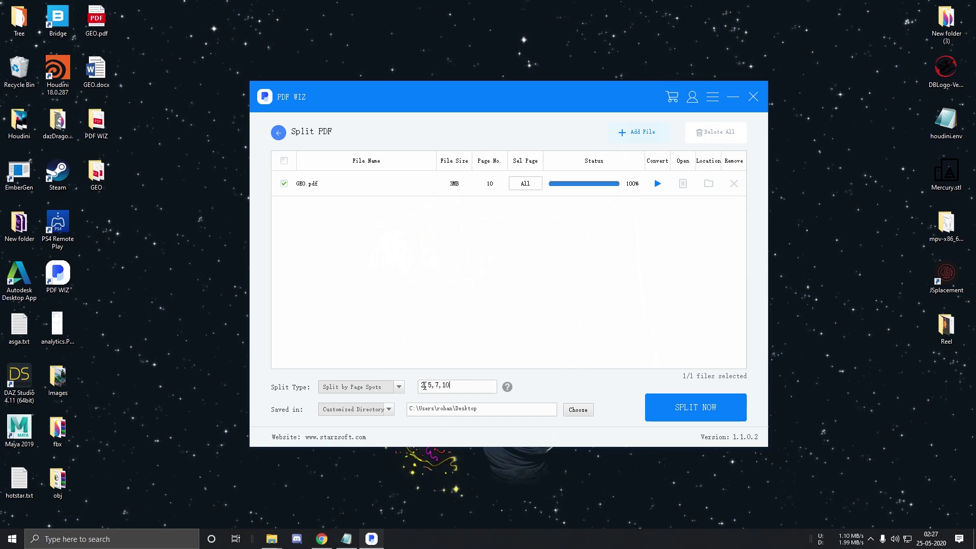
{"action": "left_click", "coordinate": [676, 412]}
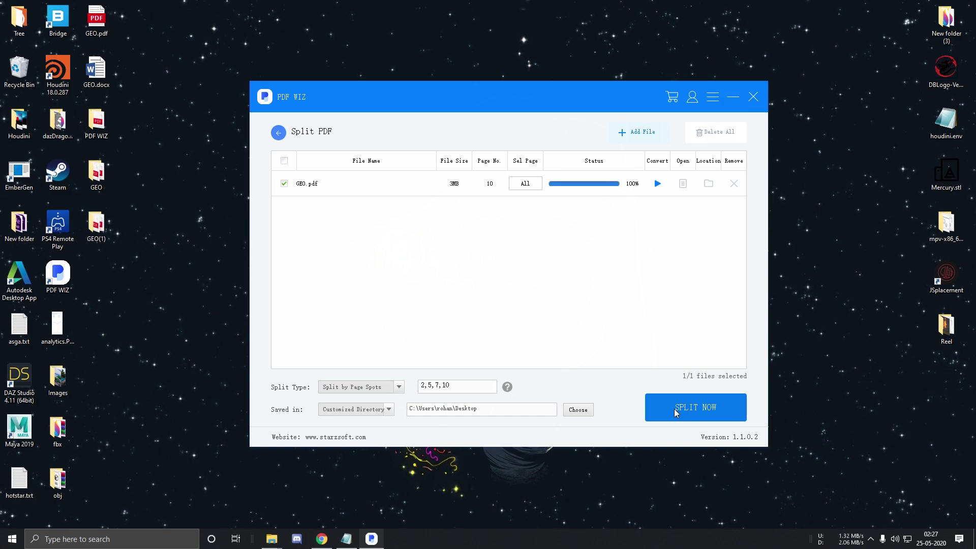
{"action": "double_click", "coordinate": [99, 224]}
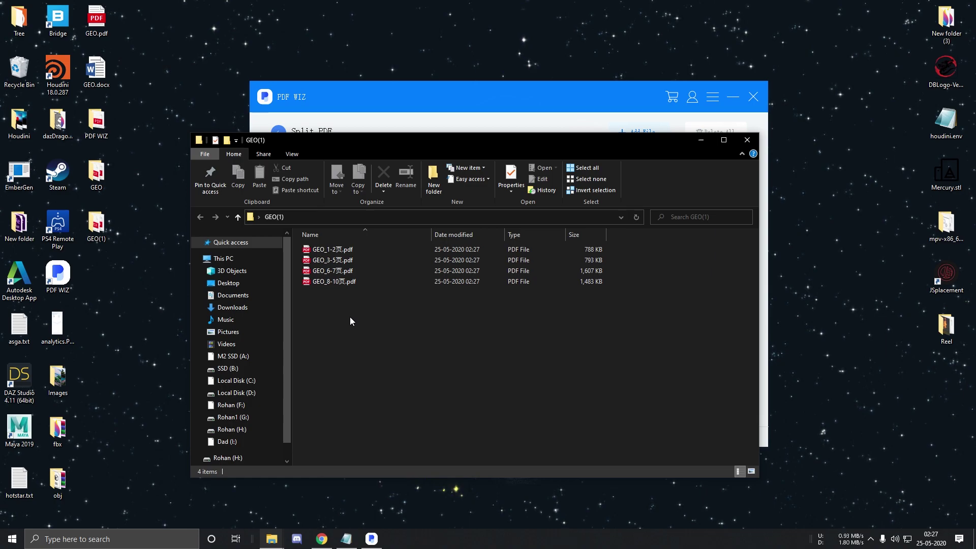
Return PDF WIZ to its home screen of tools
{"action": "left_click", "coordinate": [291, 131]}
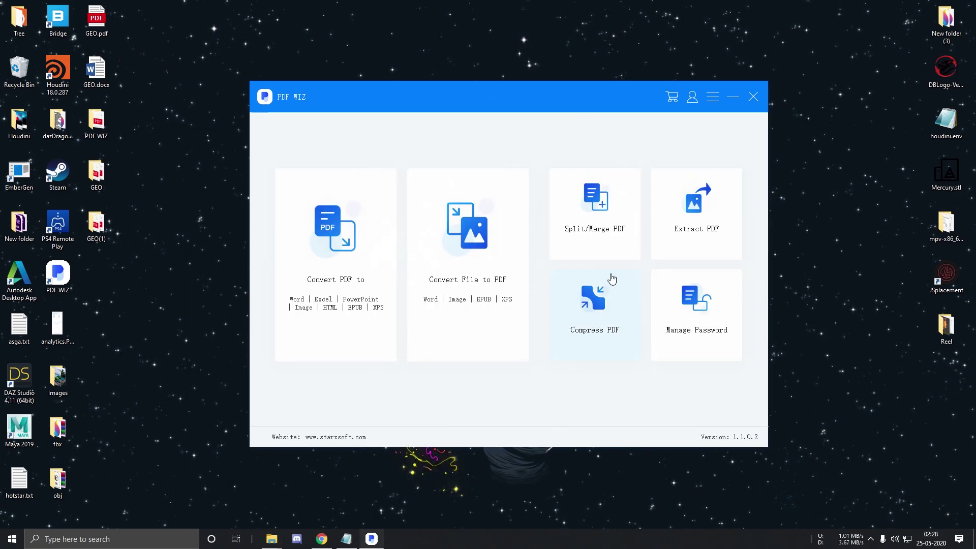
Open the Merge PDF tool with GEO.pdf added to the merge list
{"action": "mouse_move", "coordinate": [624, 255]}
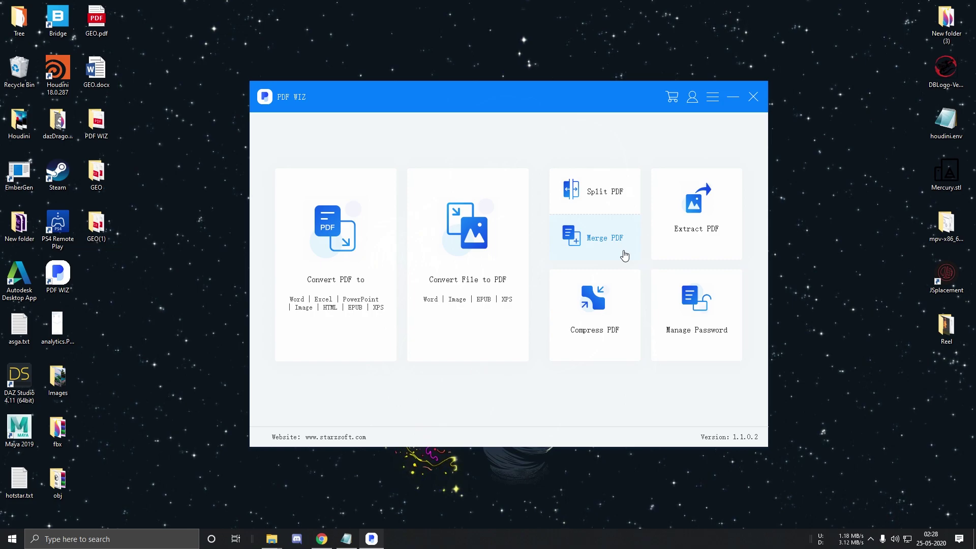
{"action": "left_click", "coordinate": [625, 246]}
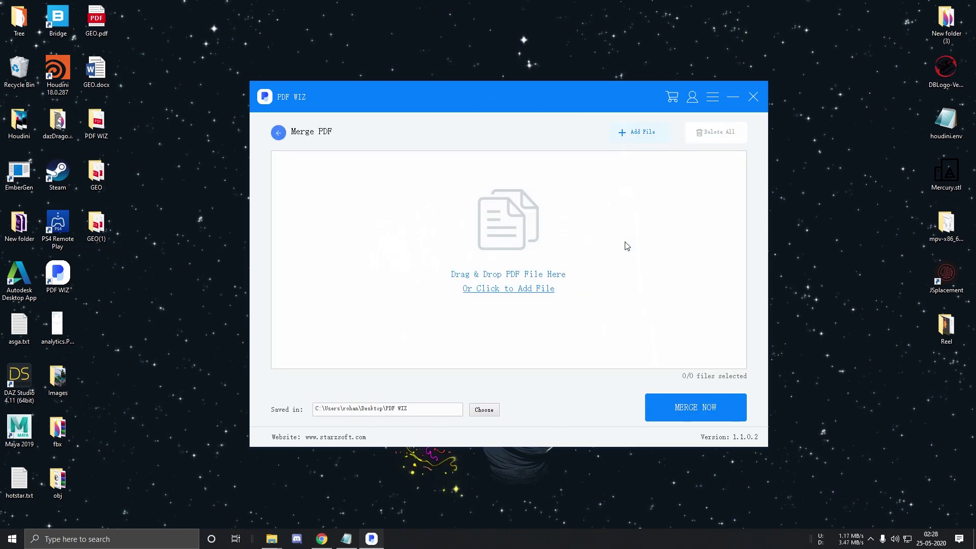
{"action": "left_click_drag", "start_coordinate": [102, 122], "coordinate": [386, 243]}
Add Image to PDF__DSC9912.pdf from the PDF WIZ folder, merge, and check the merged PDF
{"action": "double_click", "coordinate": [104, 123]}
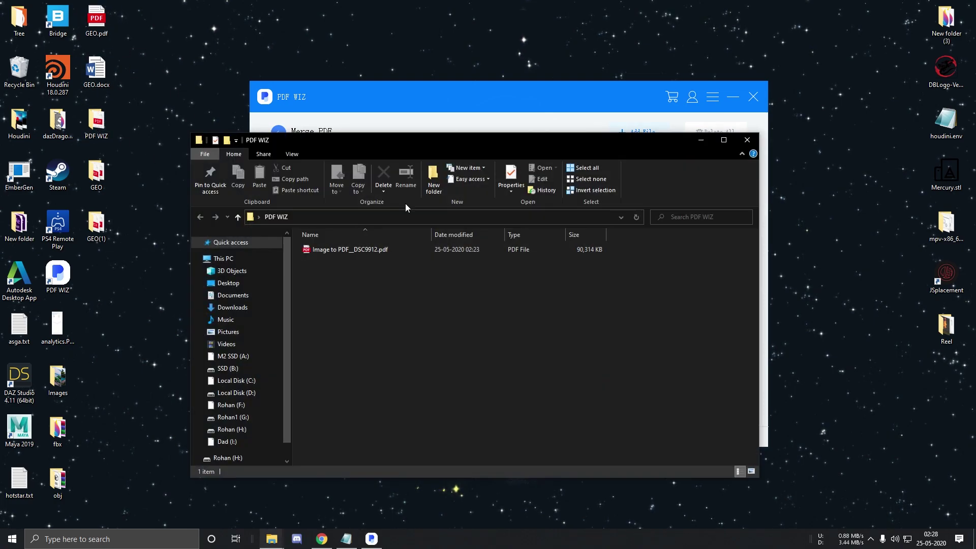
{"action": "left_click_drag", "start_coordinate": [405, 140], "coordinate": [380, 276]}
{"action": "left_click_drag", "start_coordinate": [318, 385], "coordinate": [356, 254]}
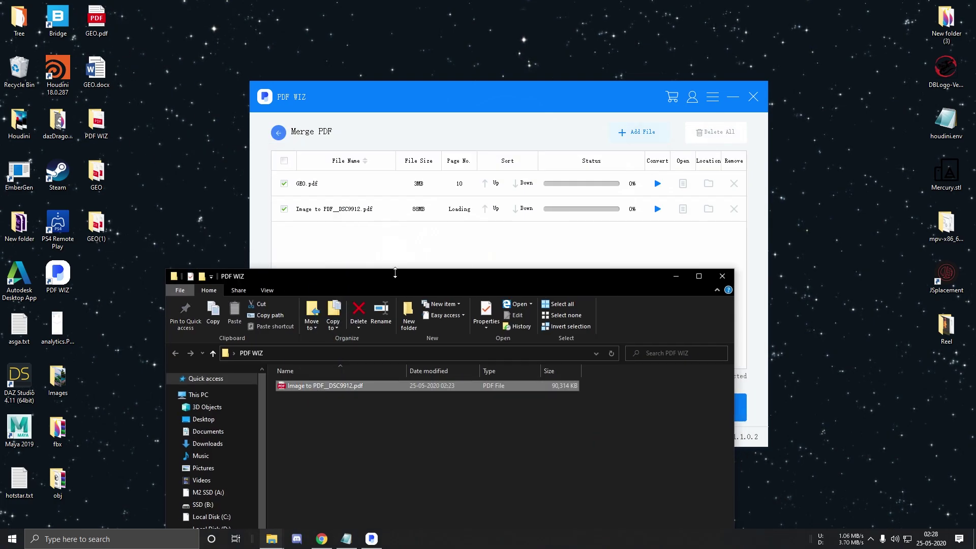
{"action": "left_click", "coordinate": [722, 280]}
{"action": "left_click", "coordinate": [721, 413]}
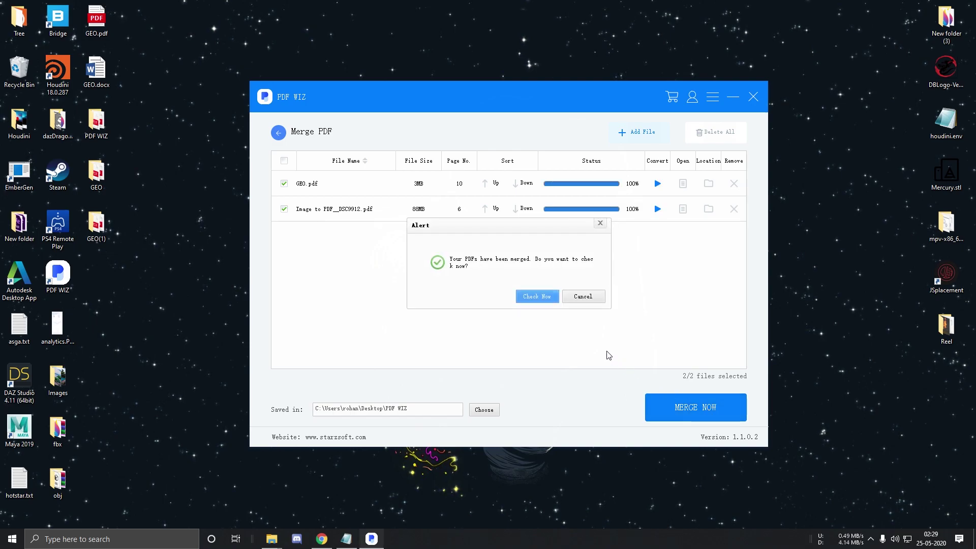
{"action": "left_click", "coordinate": [536, 297]}
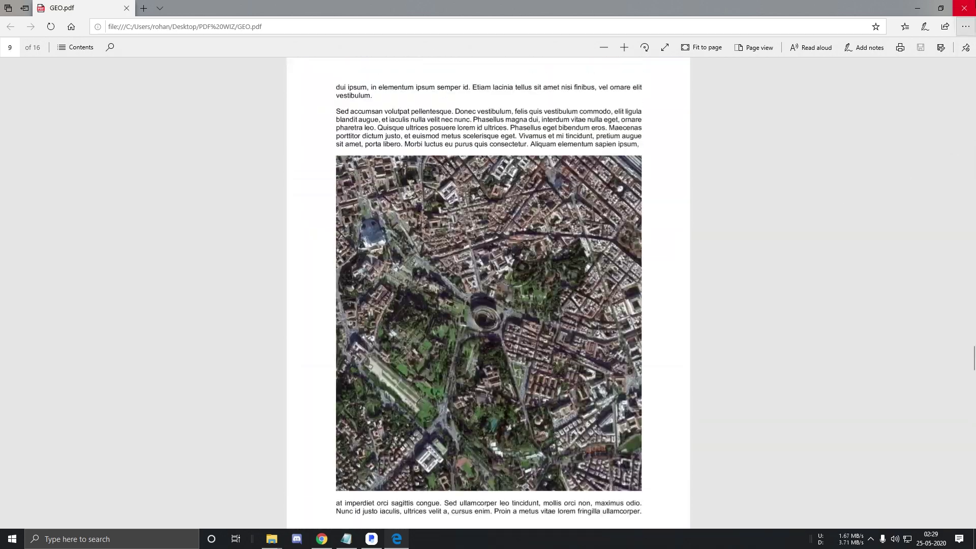
Close the merged 16-page GEO.pdf in Edge and the Explorer window to return to PDF WIZ home
{"action": "left_click", "coordinate": [964, 8]}
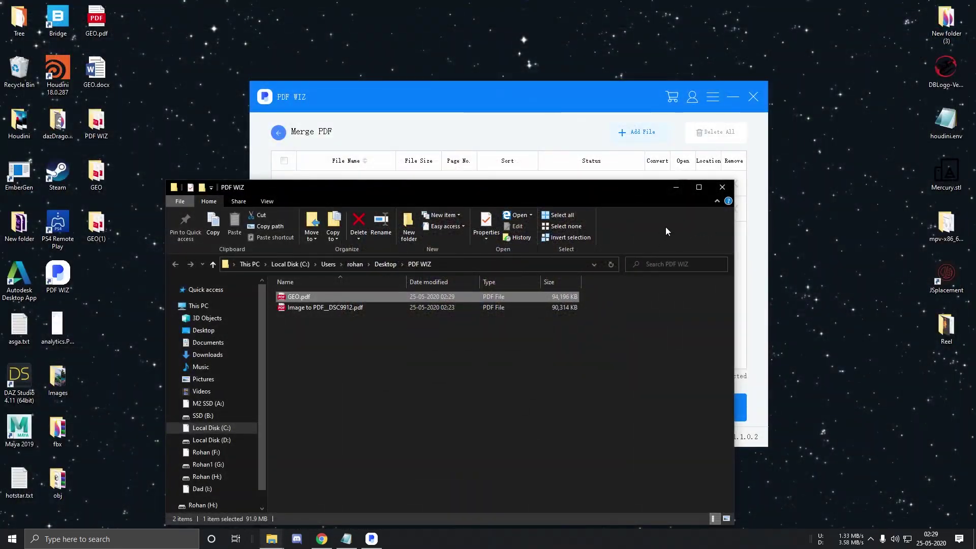
{"action": "left_click", "coordinate": [722, 187]}
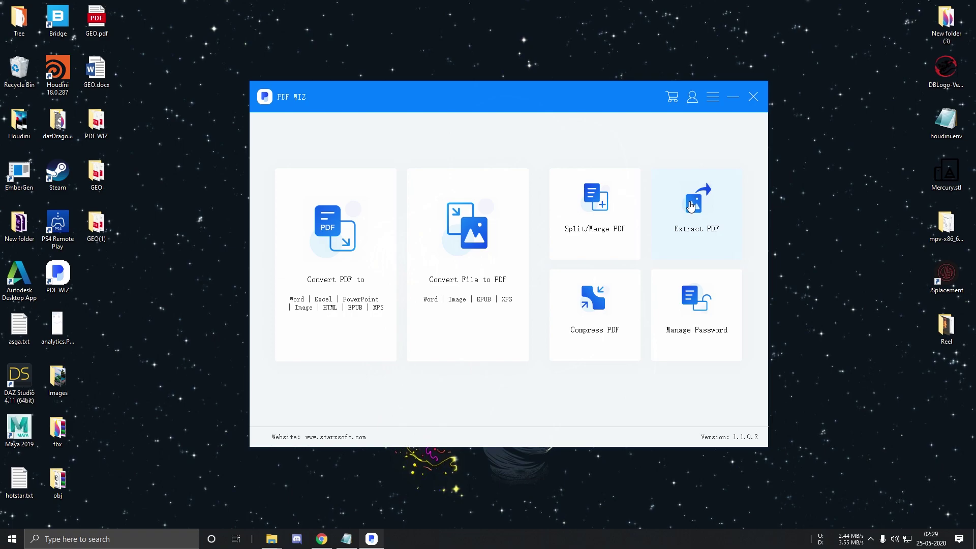
Extract GEO.pdf's images as *.jpg files and open the resulting GEO(2) desktop folder
{"action": "left_click", "coordinate": [691, 206]}
{"action": "left_click_drag", "start_coordinate": [96, 20], "coordinate": [497, 234]}
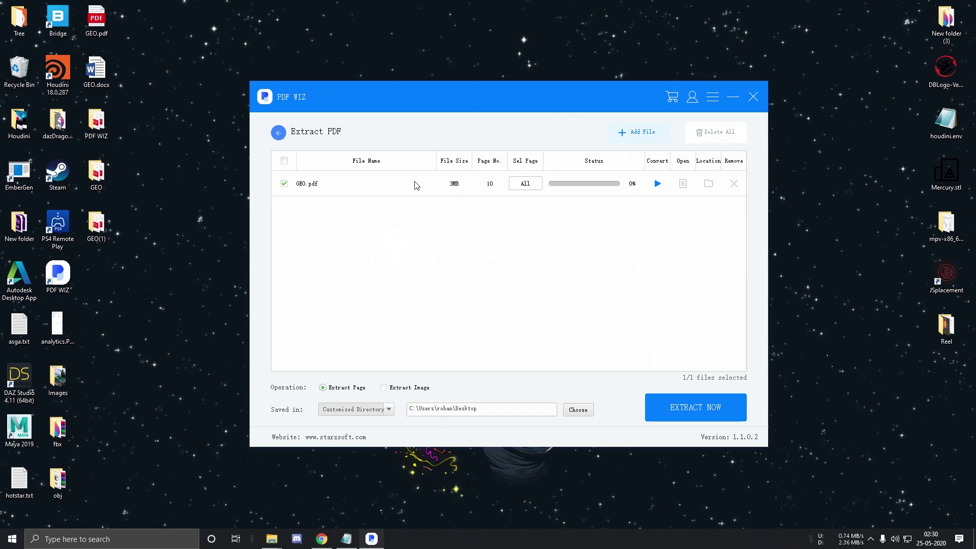
{"action": "left_click", "coordinate": [403, 390]}
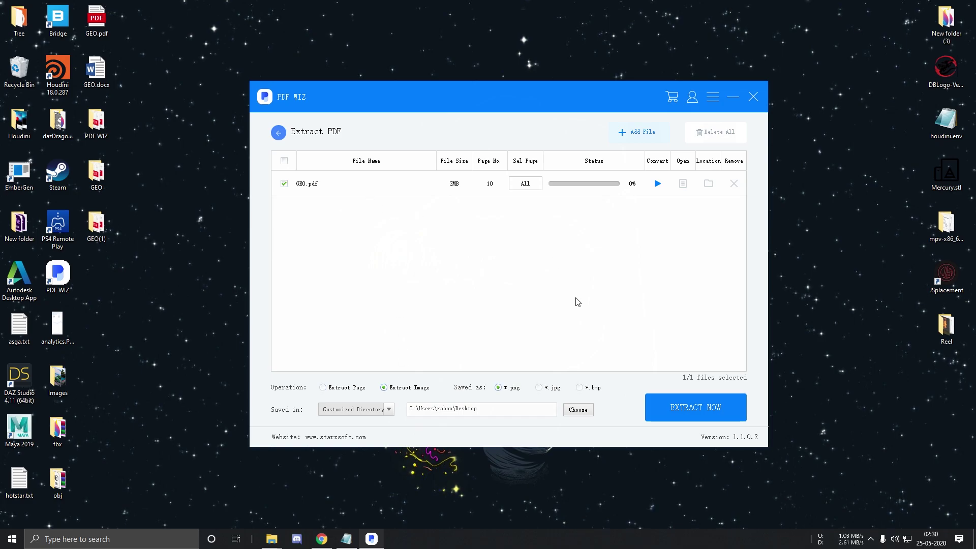
{"action": "left_click", "coordinate": [553, 389]}
{"action": "left_click", "coordinate": [689, 412]}
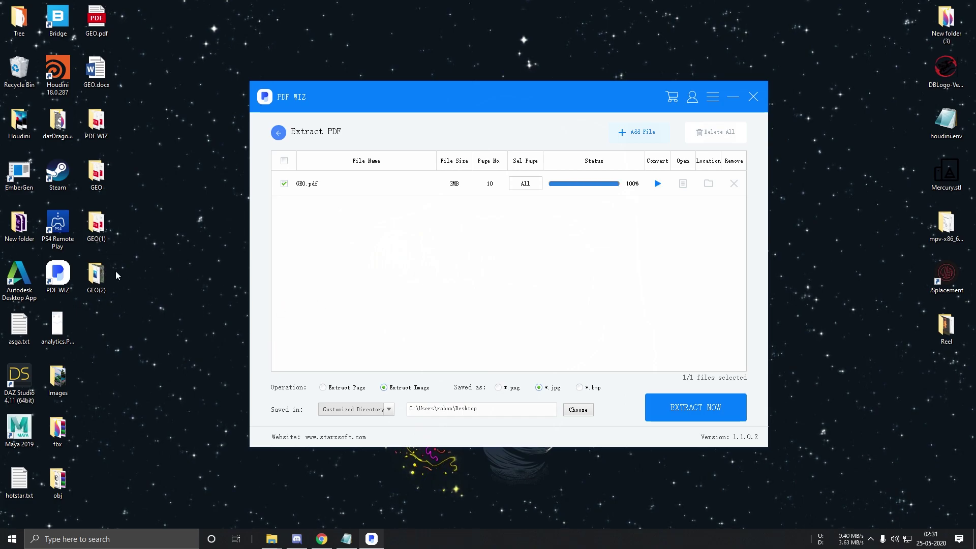
{"action": "double_click", "coordinate": [96, 274]}
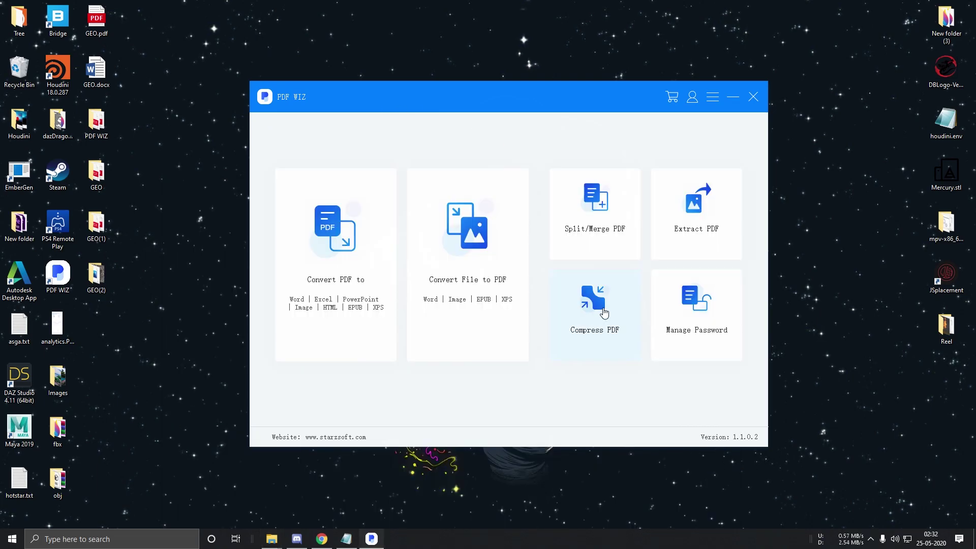
Open Compress PDF and check the 88.1 MB size of Image to PDF__DSC9912.pdf in Properties
{"action": "left_click", "coordinate": [590, 318]}
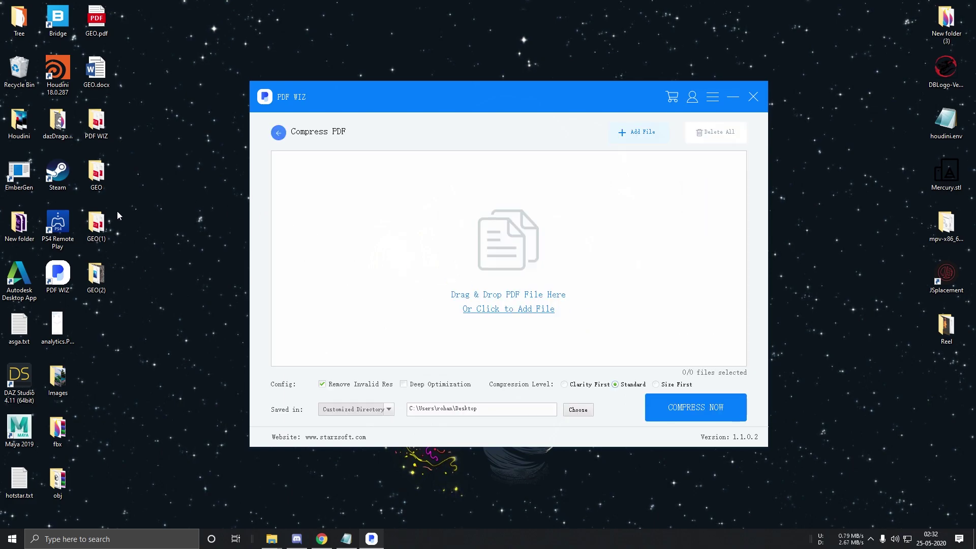
{"action": "double_click", "coordinate": [96, 123]}
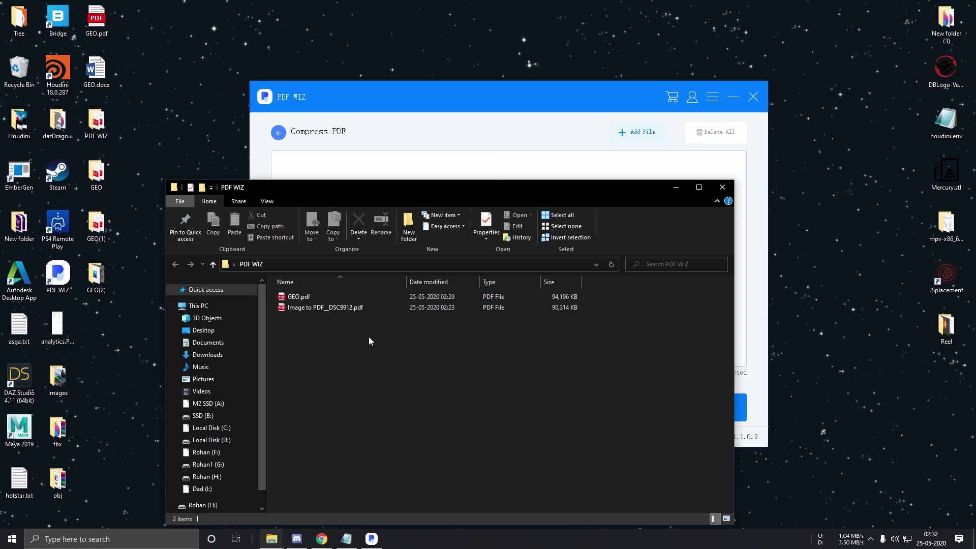
{"action": "right_click", "coordinate": [321, 306]}
{"action": "left_click", "coordinate": [390, 514]}
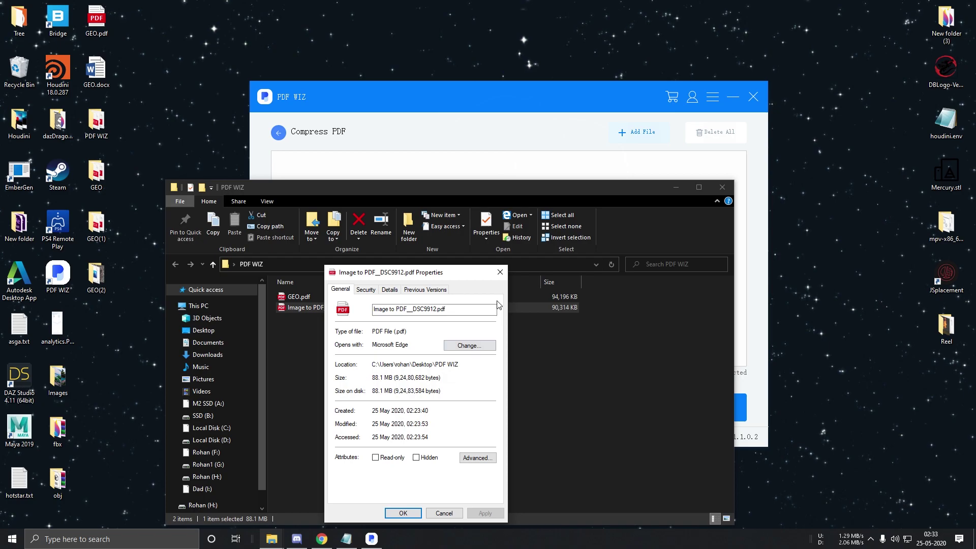
{"action": "left_click", "coordinate": [500, 272]}
Compress Image to PDF__DSC9912.pdf at the Size First level
{"action": "left_click_drag", "start_coordinate": [310, 308], "coordinate": [426, 133]}
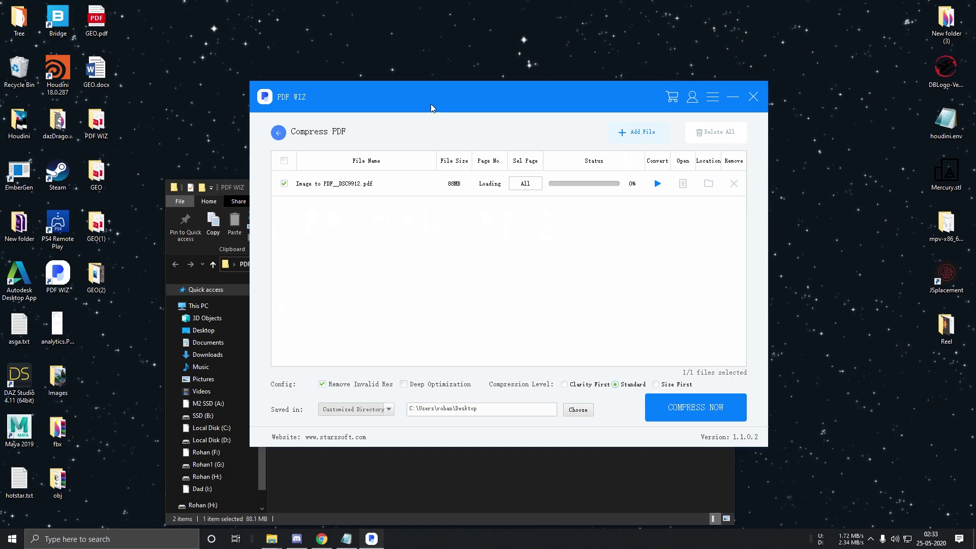
{"action": "left_click", "coordinate": [679, 387]}
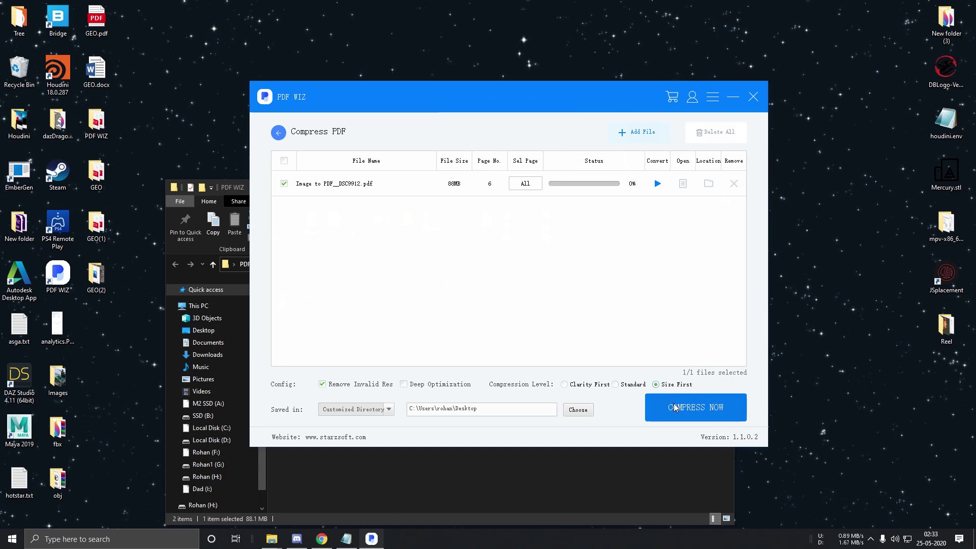
{"action": "left_click", "coordinate": [673, 405]}
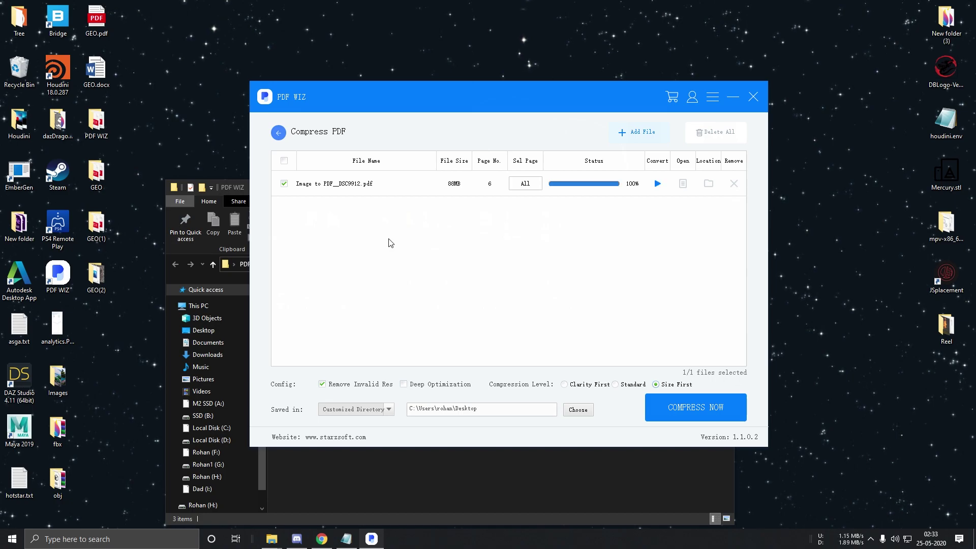
Confirm Compressed_Image to PDF__DSC9912.pdf is 13.1 MB in Properties, then close the folder
{"action": "left_click_drag", "start_coordinate": [443, 184], "coordinate": [430, 122]}
{"action": "right_click", "coordinate": [348, 236]}
{"action": "left_click", "coordinate": [383, 447]}
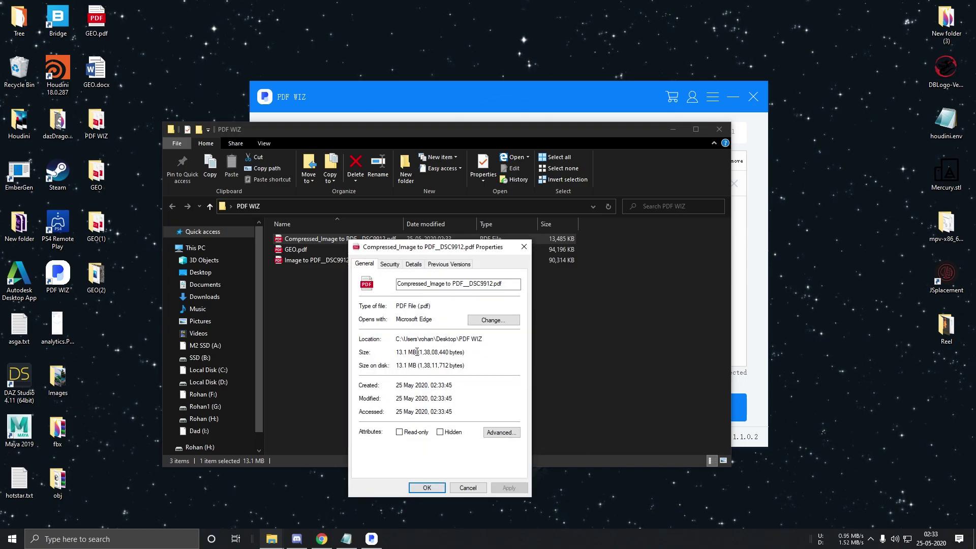
{"action": "left_click", "coordinate": [523, 246]}
{"action": "left_click", "coordinate": [719, 129]}
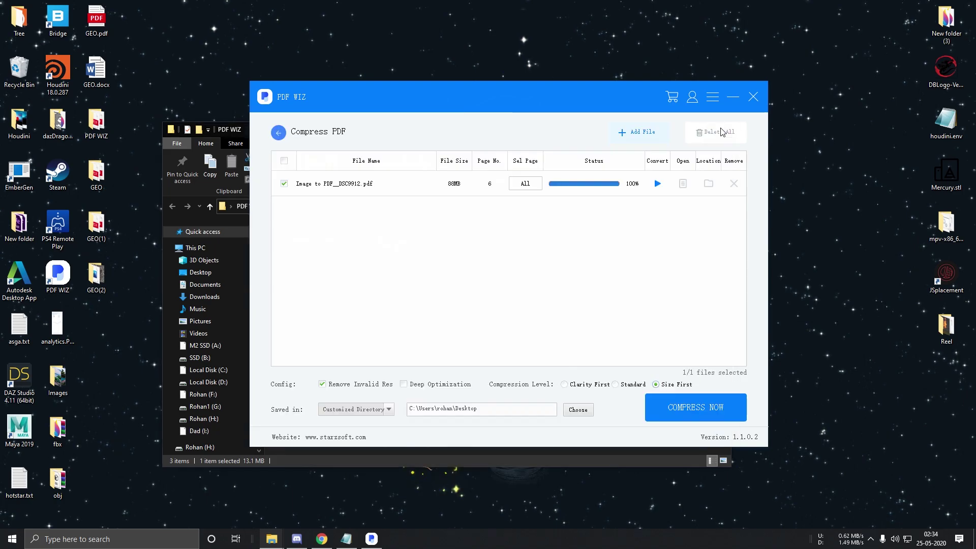
Use Manage Password's Add Password option on GEO.pdf to create AddPassword_GEO.pdf
{"action": "left_click", "coordinate": [278, 133]}
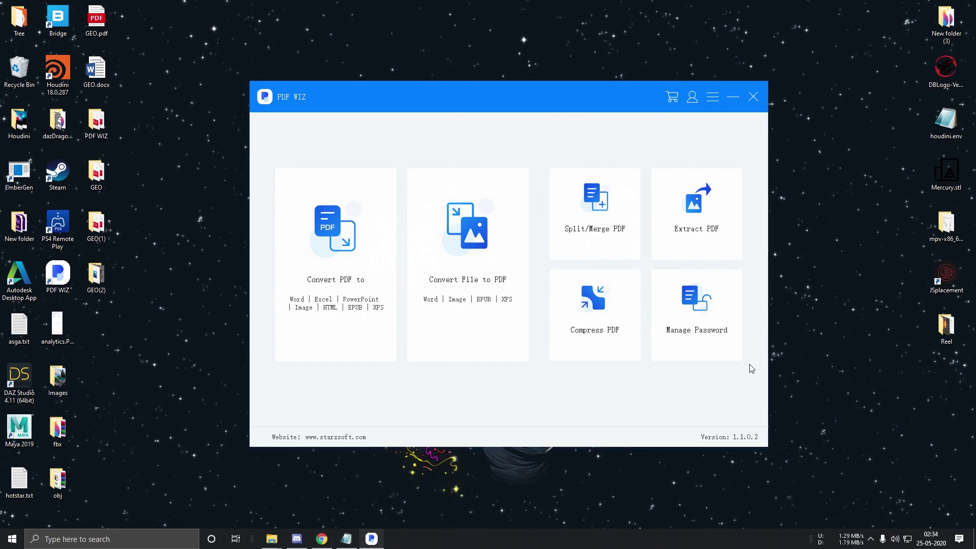
{"action": "left_click", "coordinate": [700, 318]}
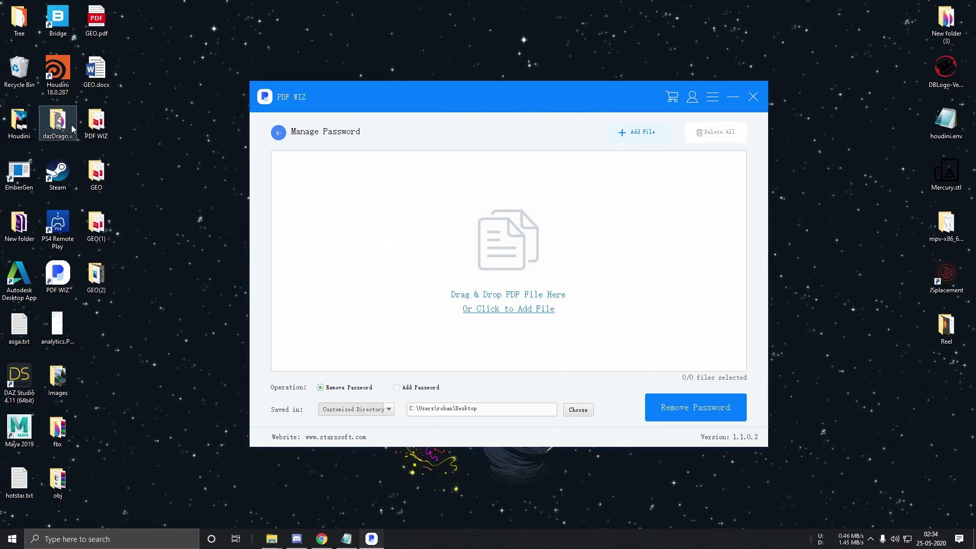
{"action": "left_click_drag", "start_coordinate": [100, 23], "coordinate": [458, 247]}
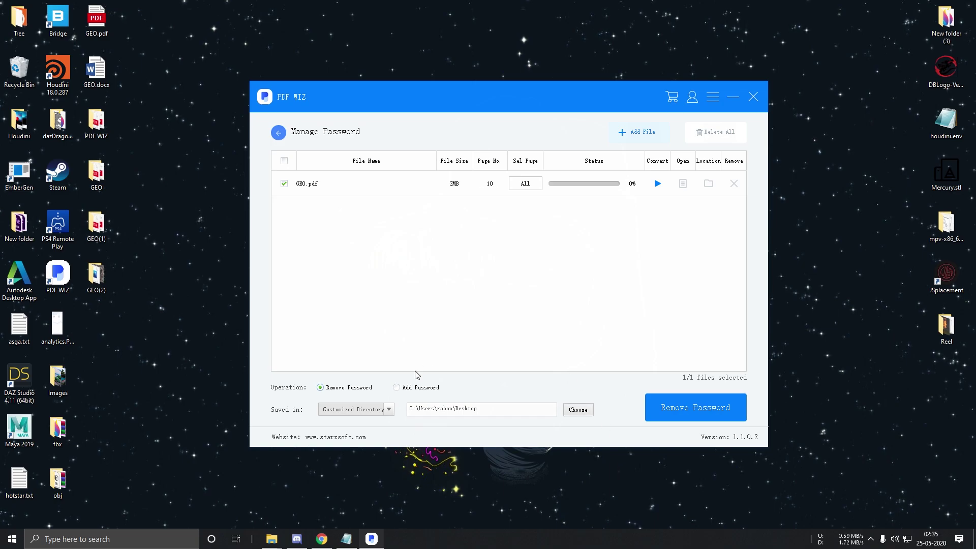
{"action": "left_click", "coordinate": [408, 390]}
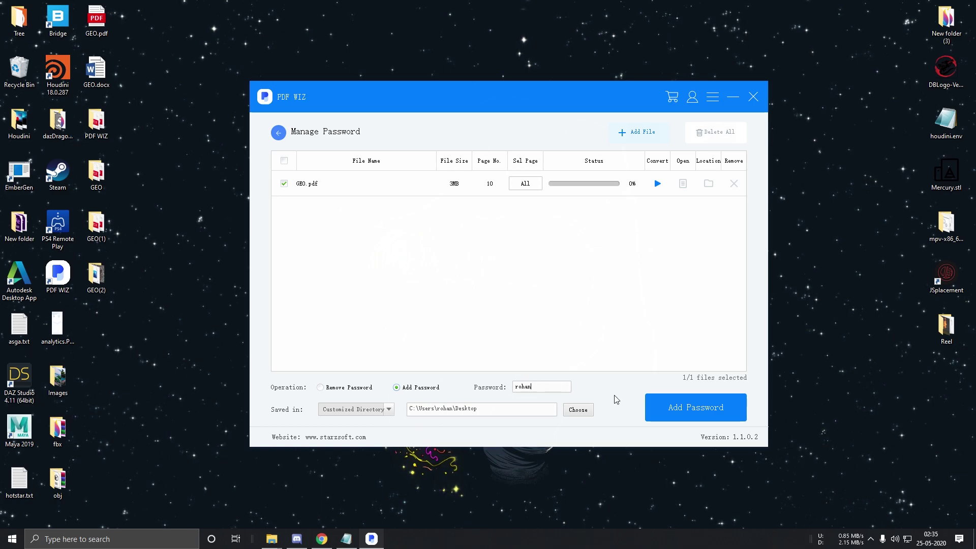
{"action": "left_click", "coordinate": [674, 408]}
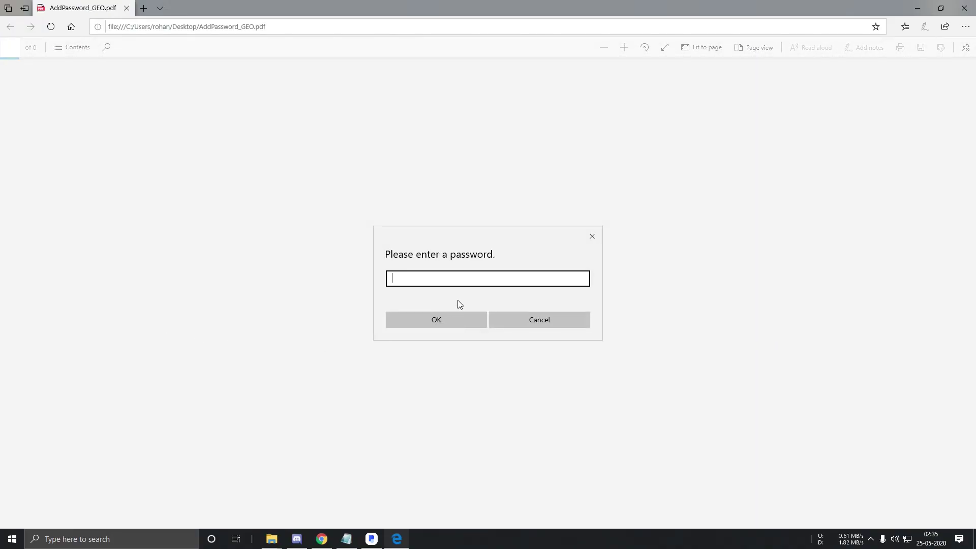
{"action": "type", "text": "12345"}
Enter the file's password to open AddPassword_GEO.pdf in Edge and scroll through its pages
{"action": "key", "text": "Return"}
{"action": "type", "text": "1234"}
{"action": "key", "text": "Return"}
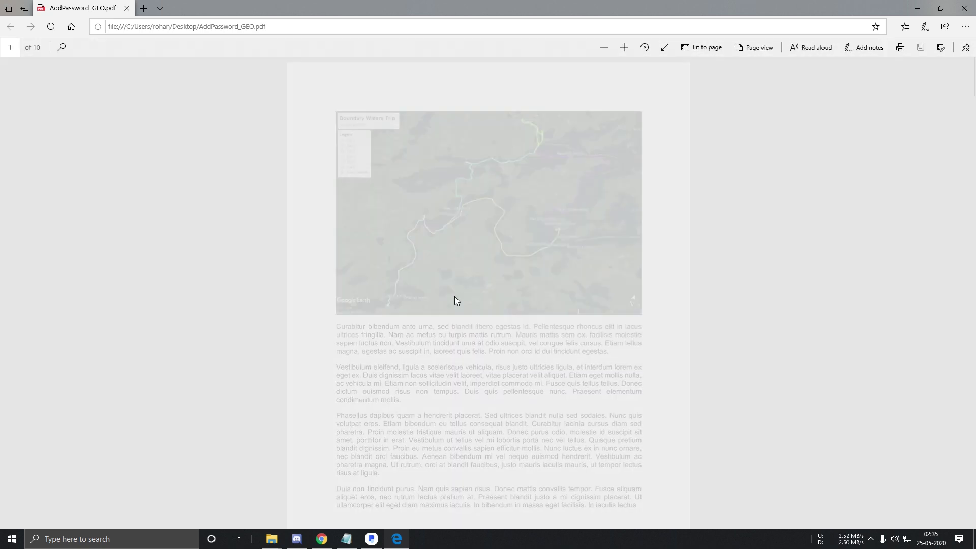
{"action": "scroll", "coordinate": [455, 297], "scroll_direction": "down", "scroll_amount": 15}
{"action": "scroll", "coordinate": [494, 291], "scroll_direction": "down", "scroll_amount": 10}
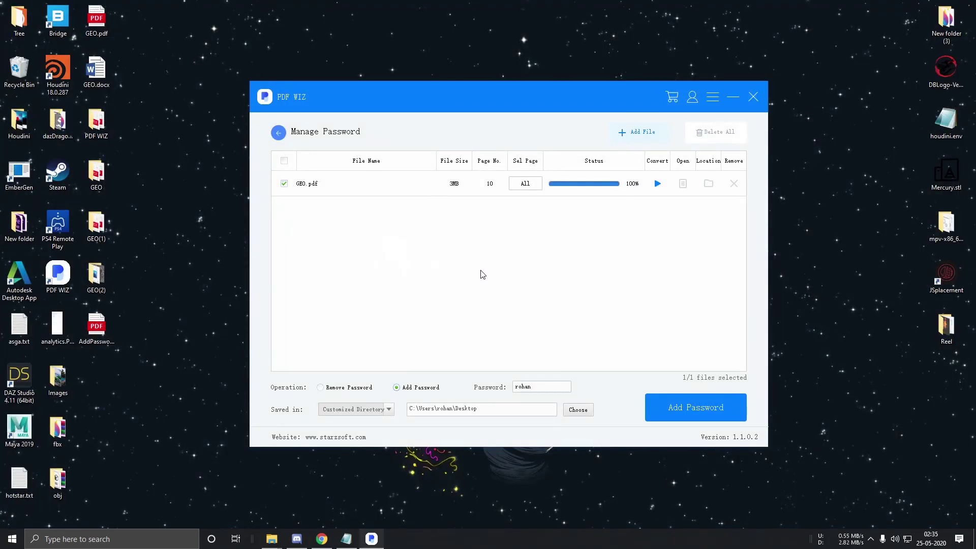
Replace GEO.pdf with AddPassword_GEO.pdf and run Remove Password, entering its password to unlock it
{"action": "left_click", "coordinate": [733, 183]}
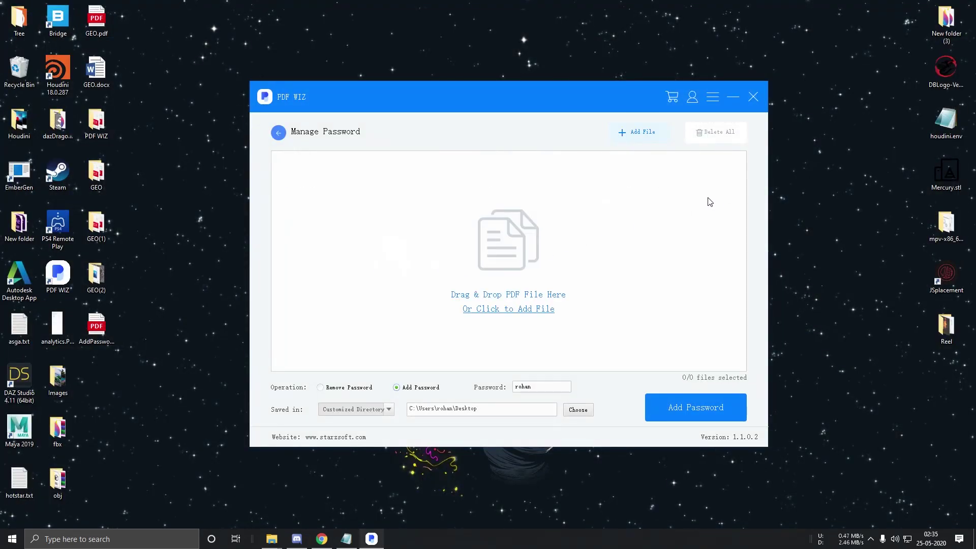
{"action": "left_click_drag", "start_coordinate": [97, 328], "coordinate": [362, 235]}
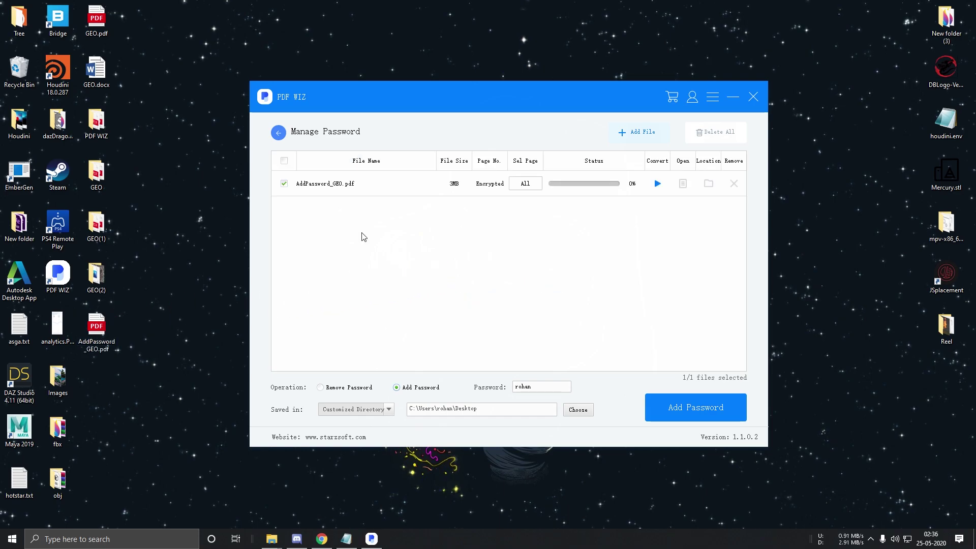
{"action": "left_click", "coordinate": [349, 390]}
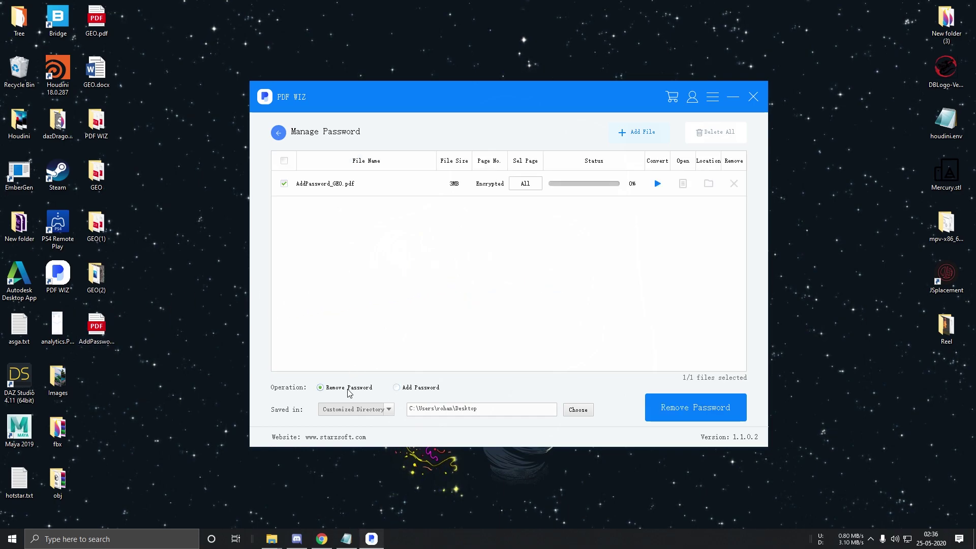
{"action": "left_click", "coordinate": [698, 417]}
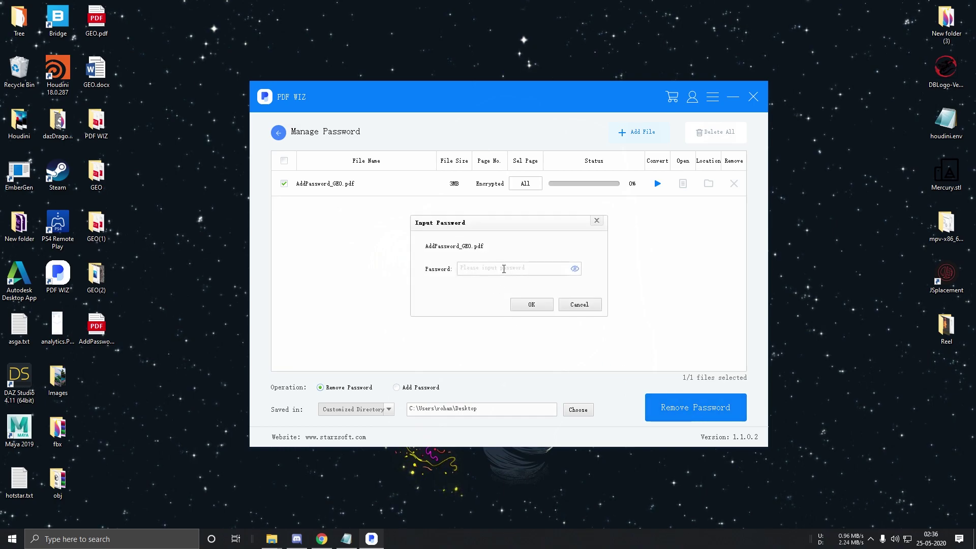
{"action": "type", "text": "123"}
{"action": "left_click", "coordinate": [524, 306]}
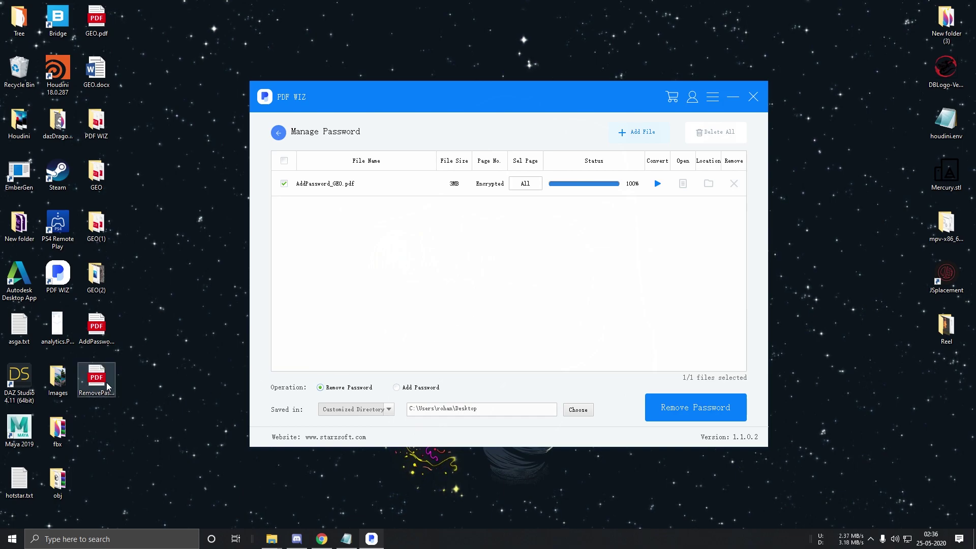
Open RemovePassword_AddPassword_GEO.pdf in Edge without a prompt, scroll it, then close it
{"action": "double_click", "coordinate": [96, 380]}
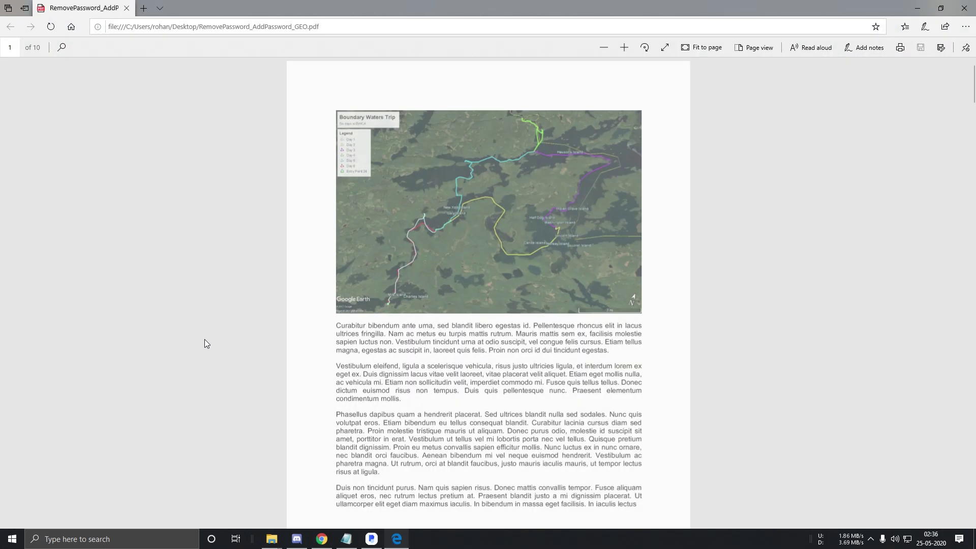
{"action": "scroll", "coordinate": [270, 338], "scroll_direction": "down", "scroll_amount": 20}
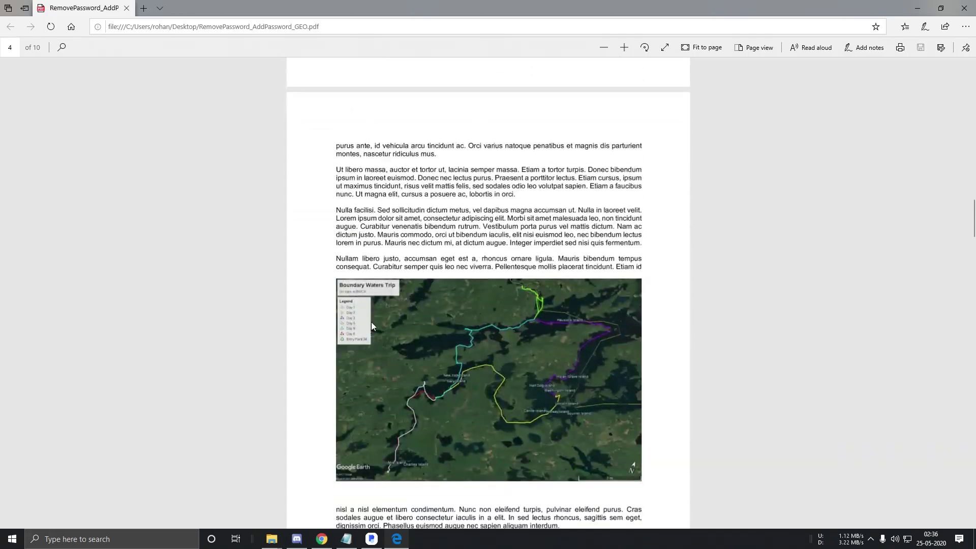
{"action": "left_click", "coordinate": [963, 8]}
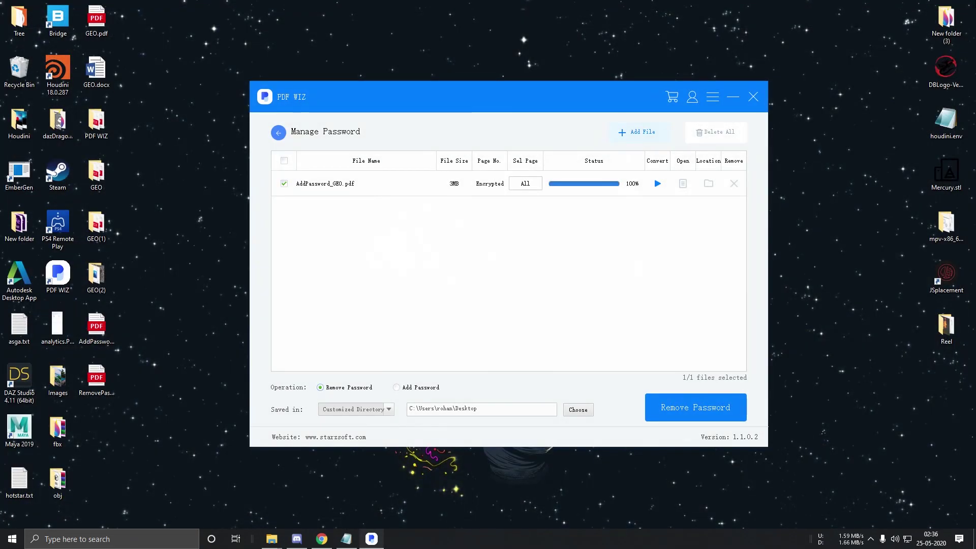